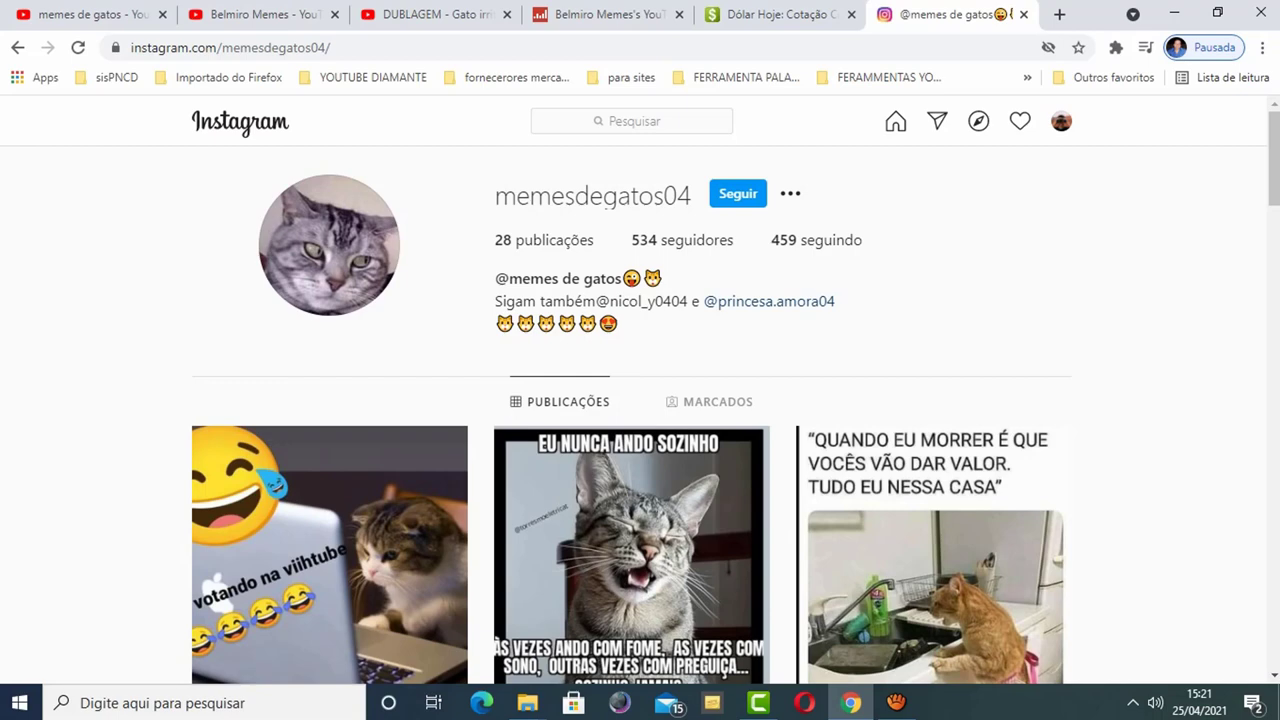
Review the Belmiro Memes channel's video list on YouTube and the dollar-to-real conversion page
left_click(265, 14)
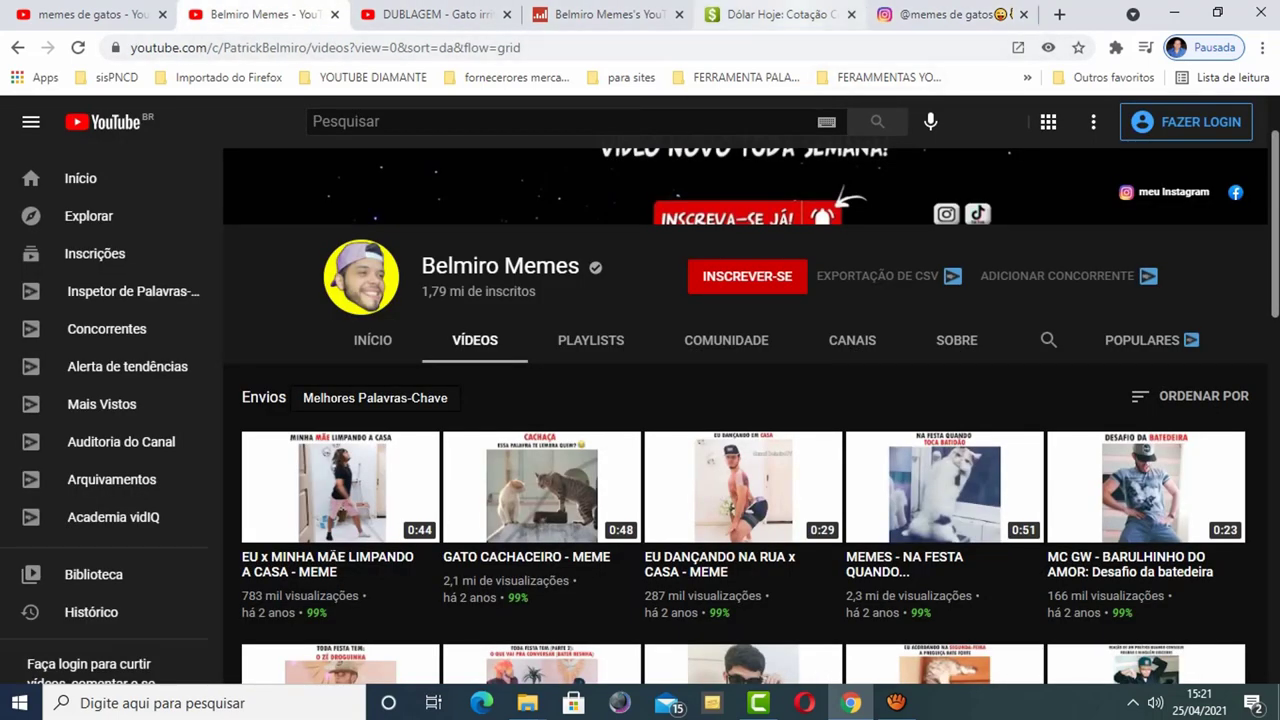
left_click(775, 14)
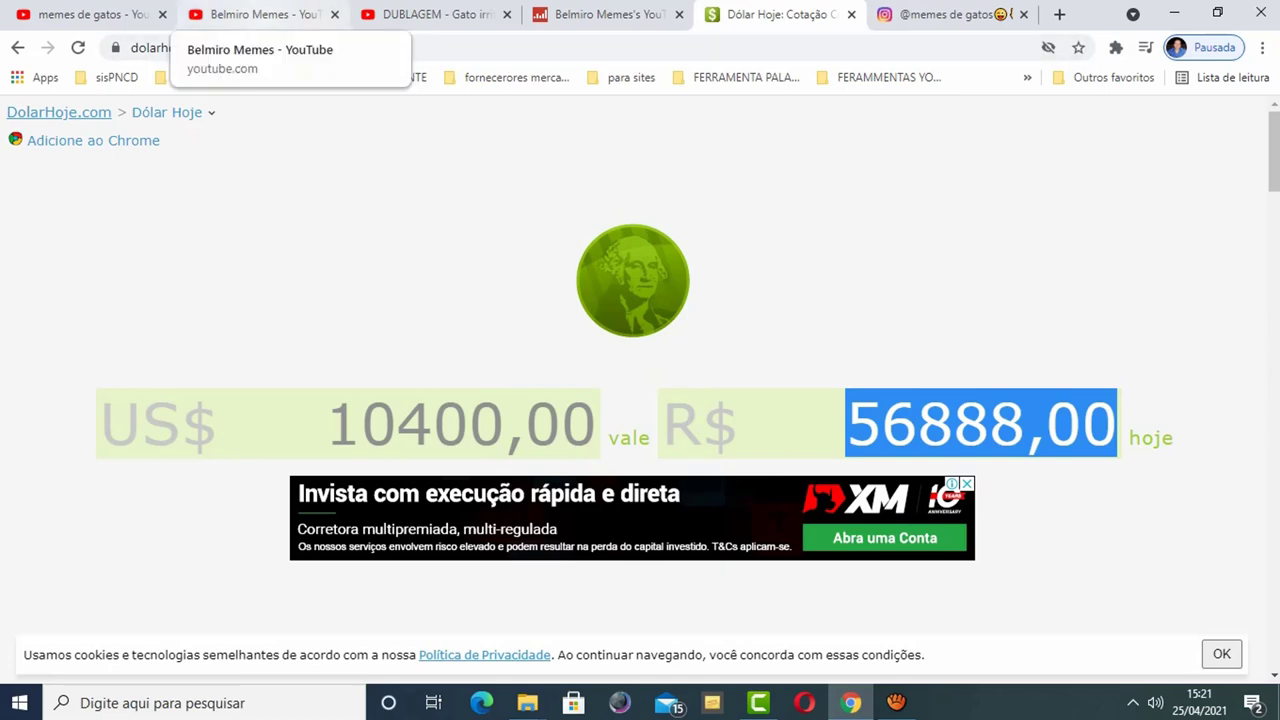
left_click(255, 14)
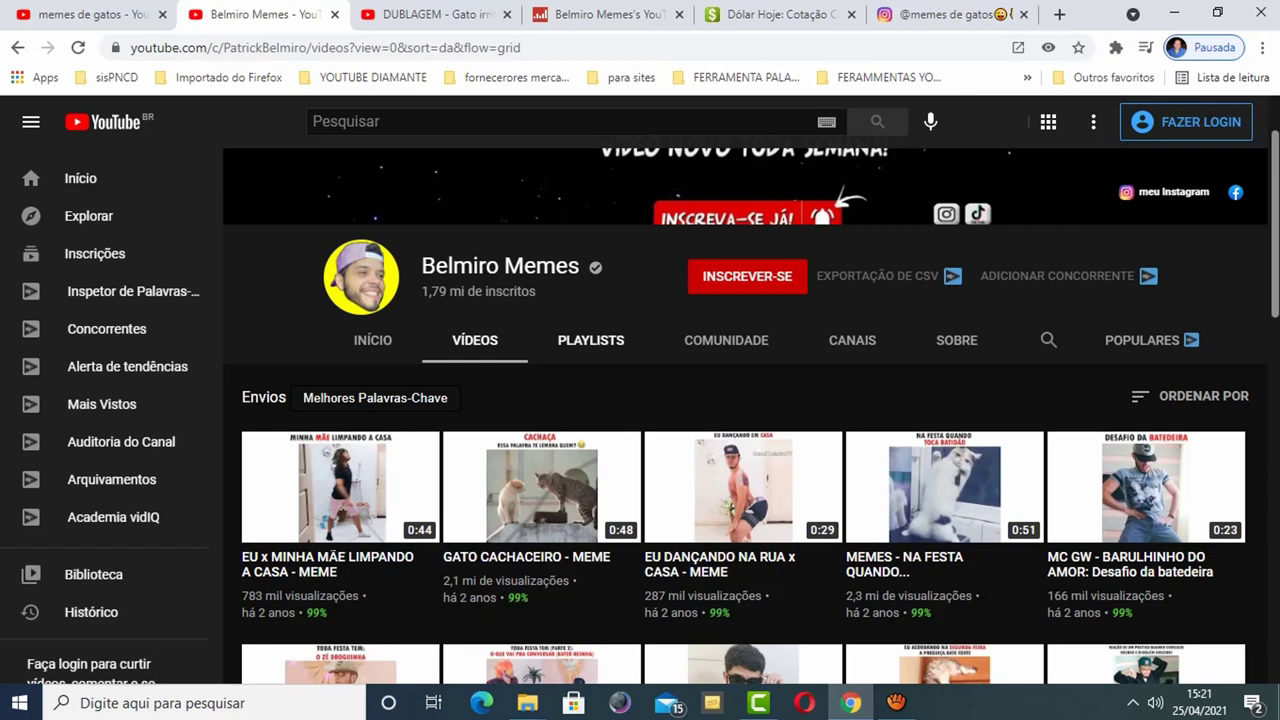
scroll(745, 400, "up", 1)
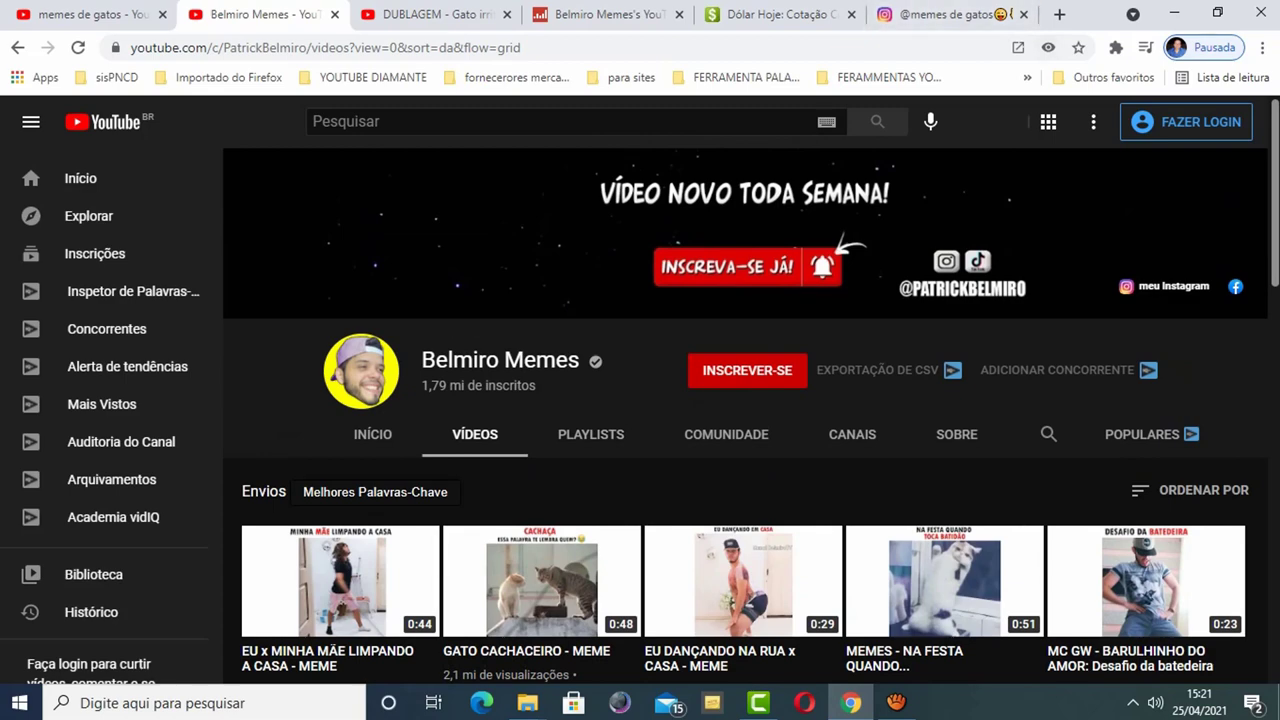
scroll(745, 580, "down", 2)
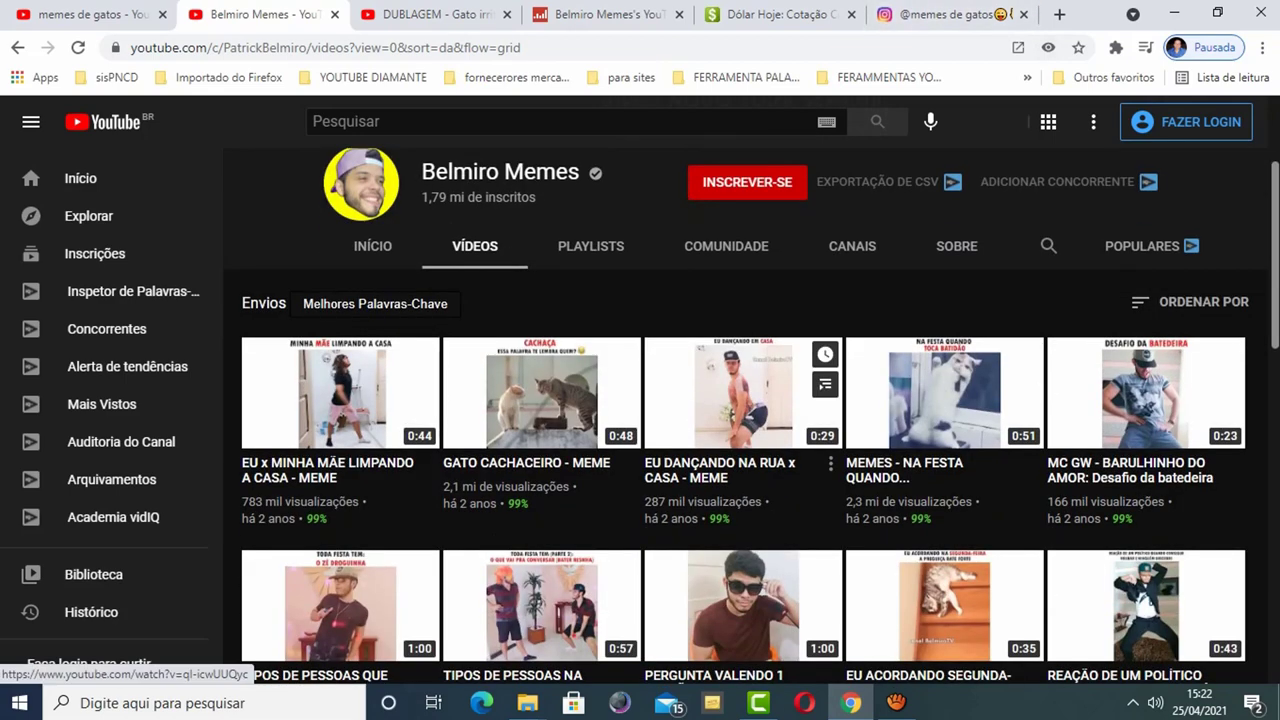
scroll(745, 580, "up", 2)
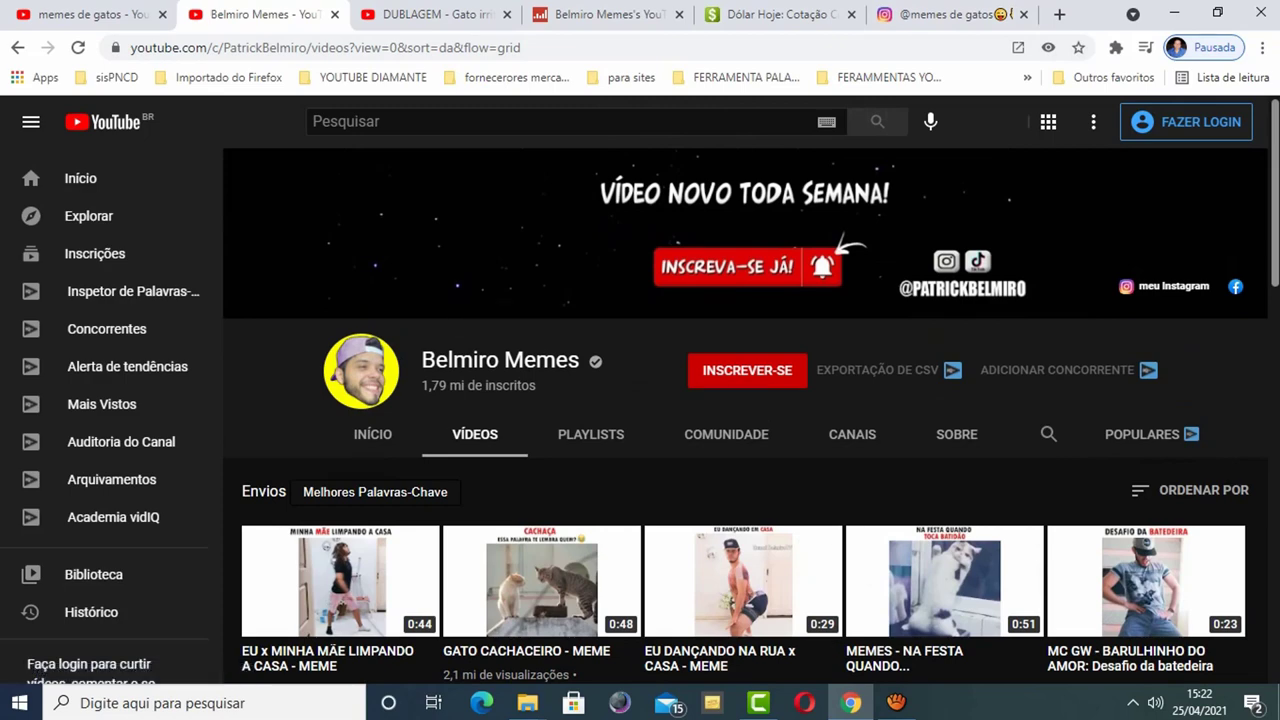
Switch to Camtasia, place the cat video at the start of Track 1 and enlarge it to about 100.8% scale
left_click(758, 703)
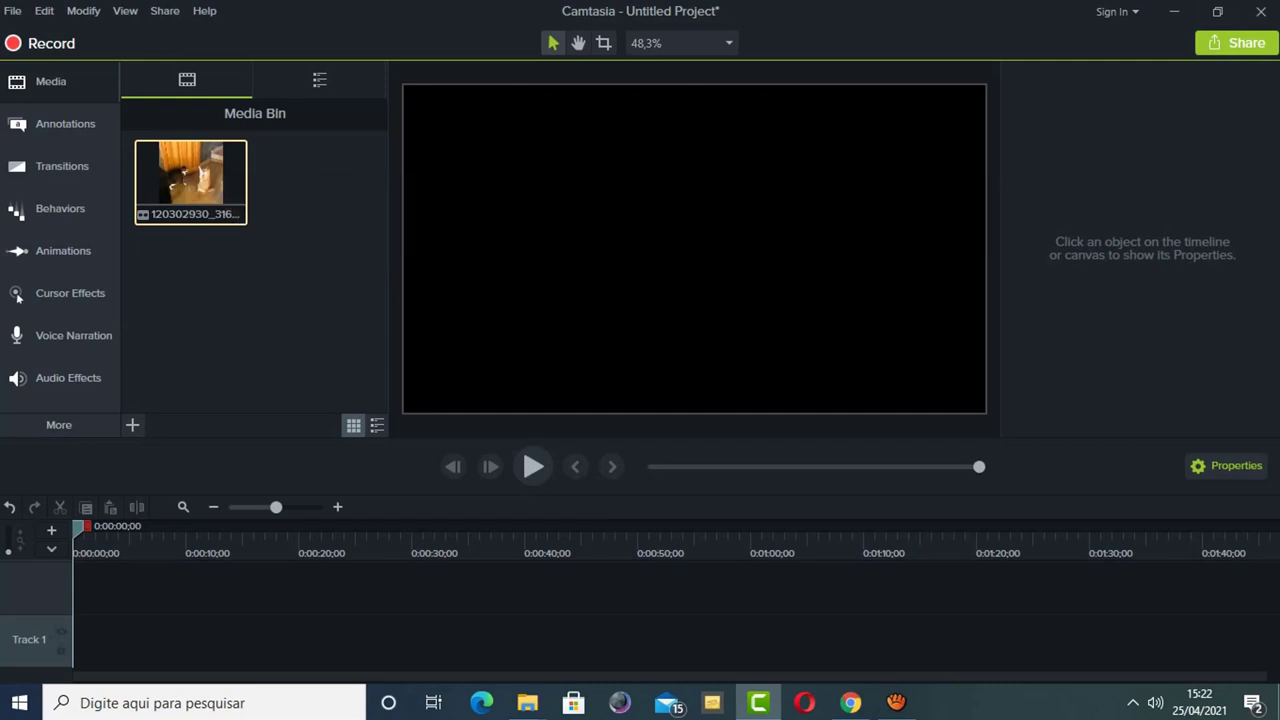
left_click_drag(190, 182, 119, 638)
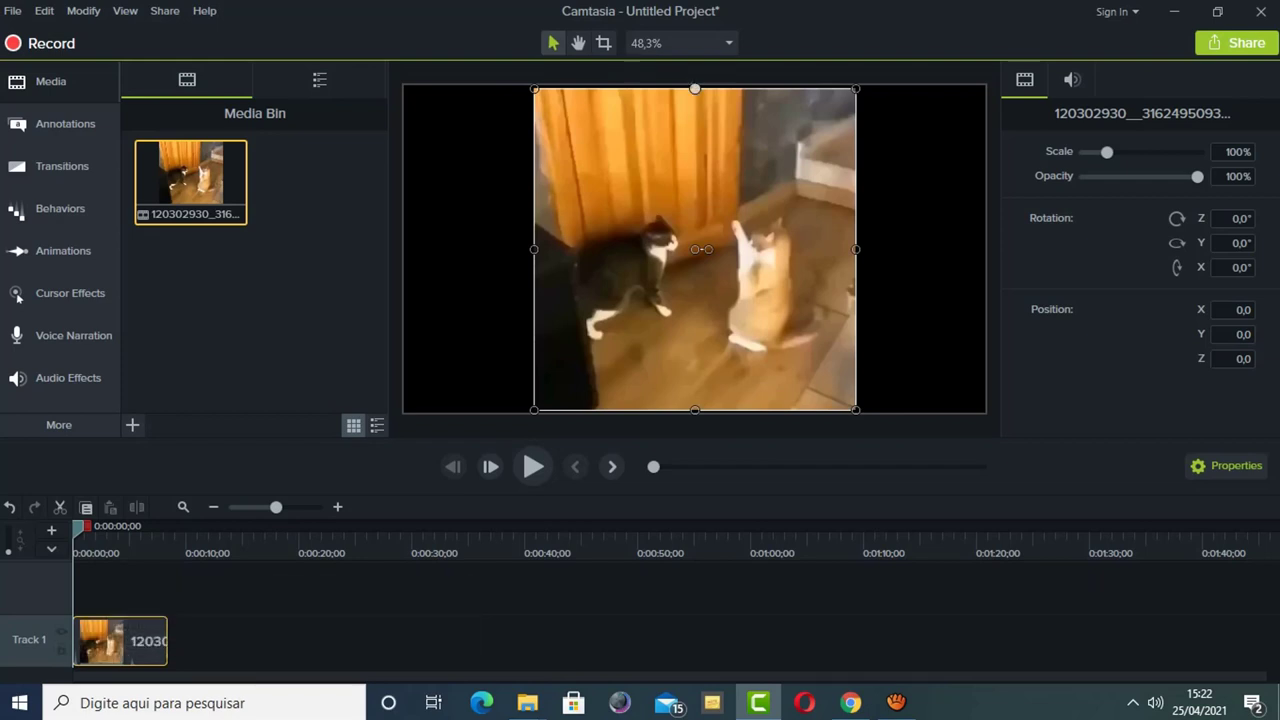
left_click_drag(695, 88, 695, 86)
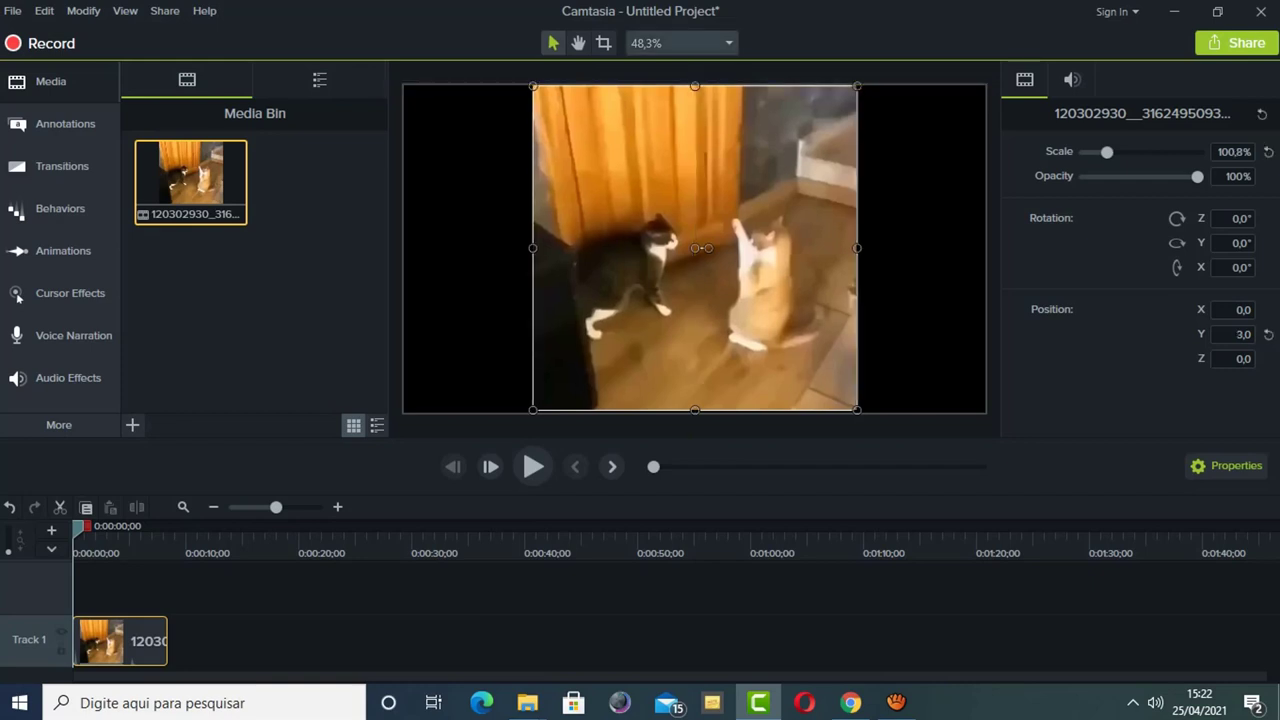
Apply the 720p HD (1280x720) canvas dimensions in the project settings
left_click(680, 43)
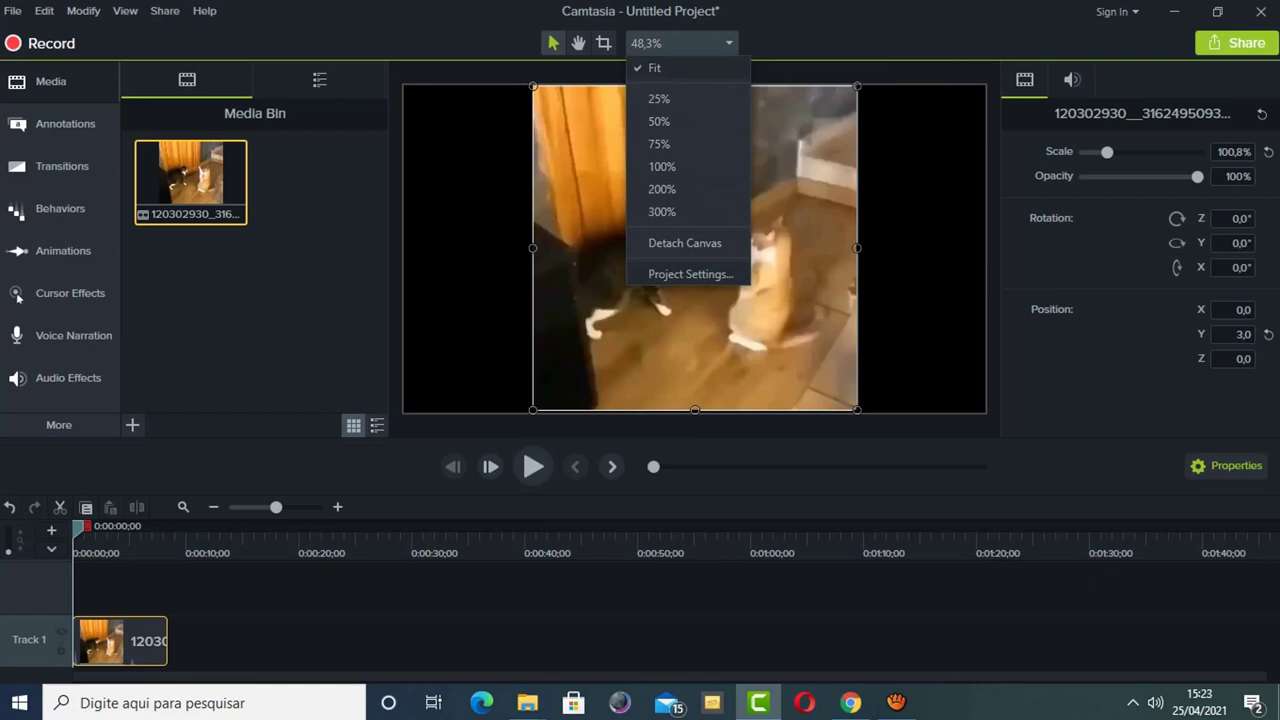
left_click(690, 274)
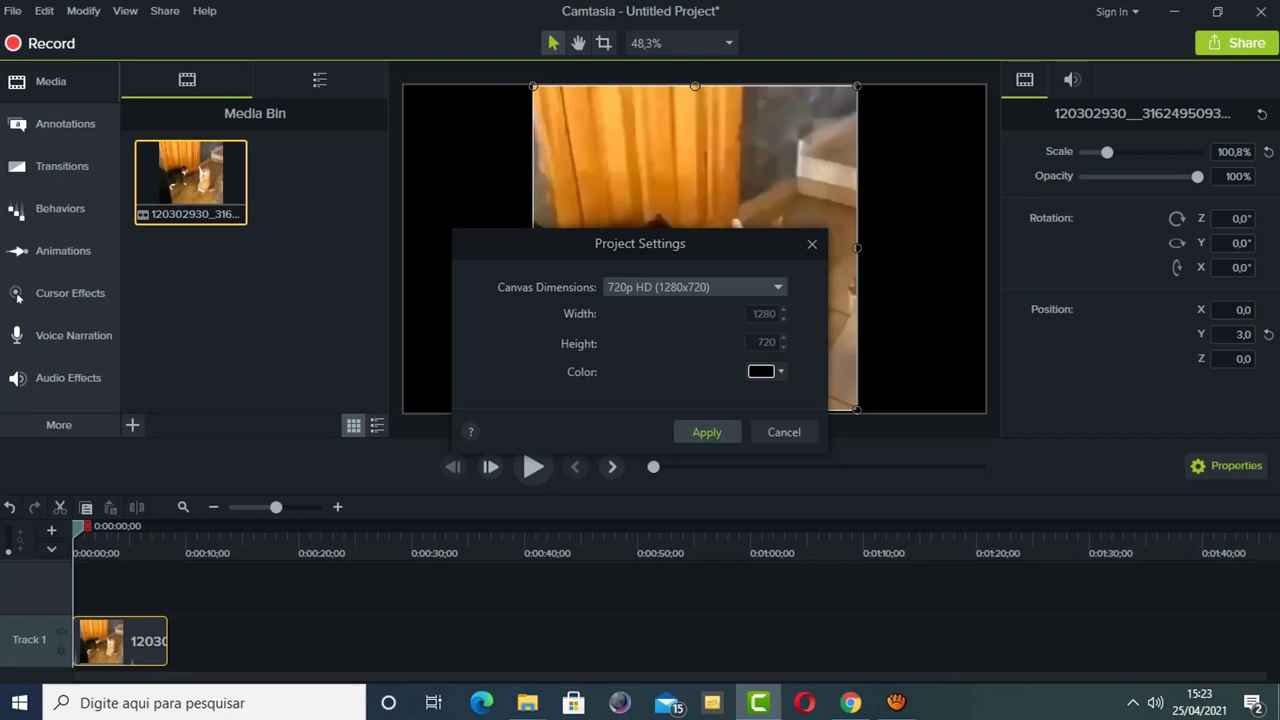
left_click(706, 432)
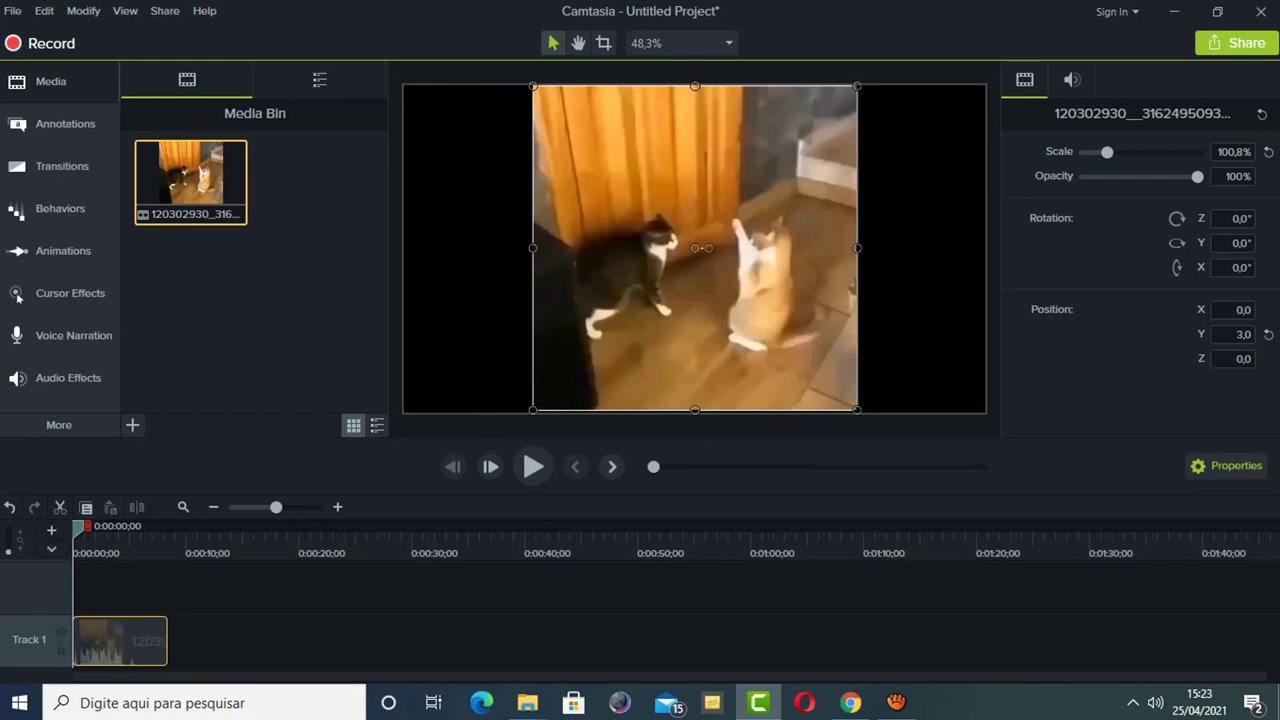
Lower the cat clip's audio level on the timeline to the minimum and open the voice narration tool
right_click(113, 625)
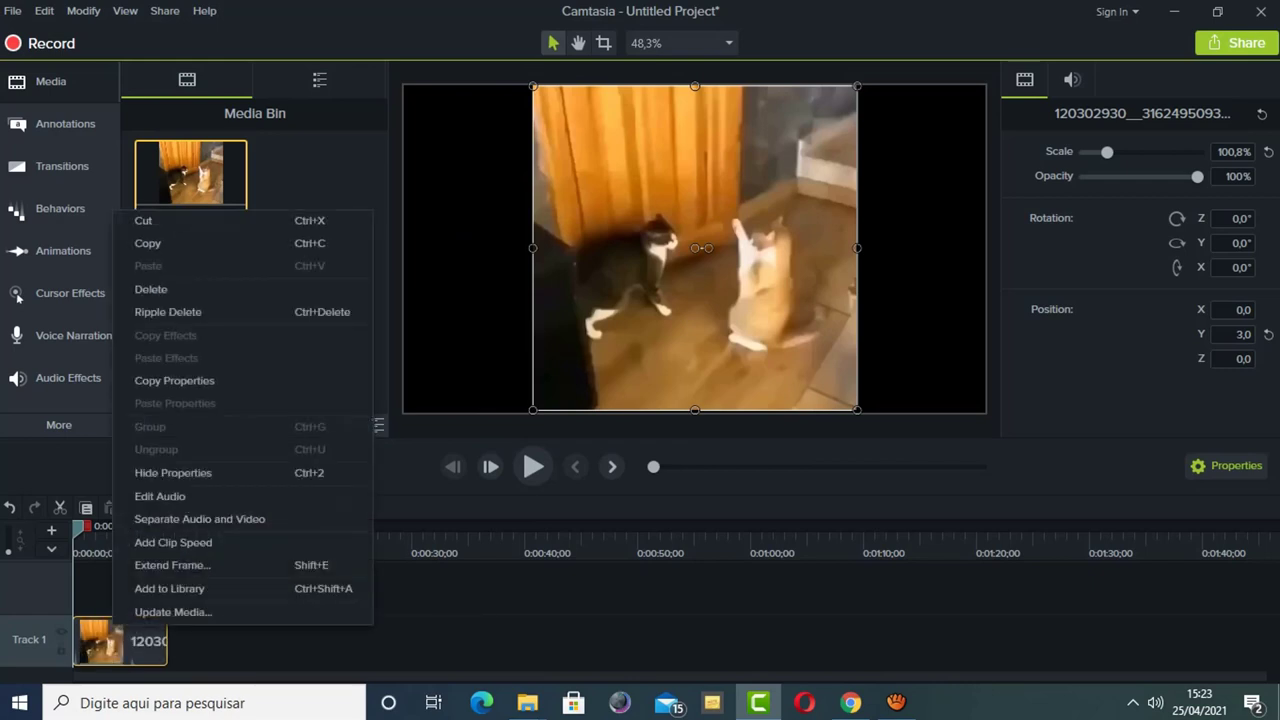
key("Escape")
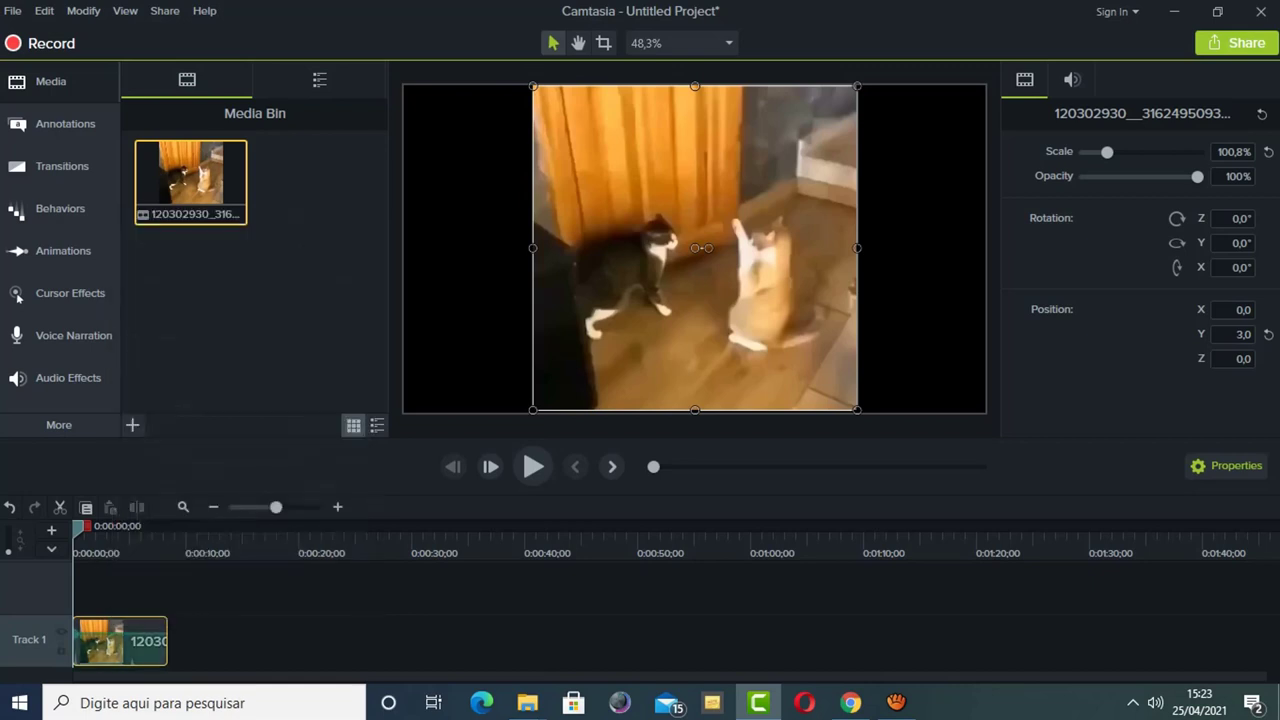
left_click_drag(100, 634, 100, 664)
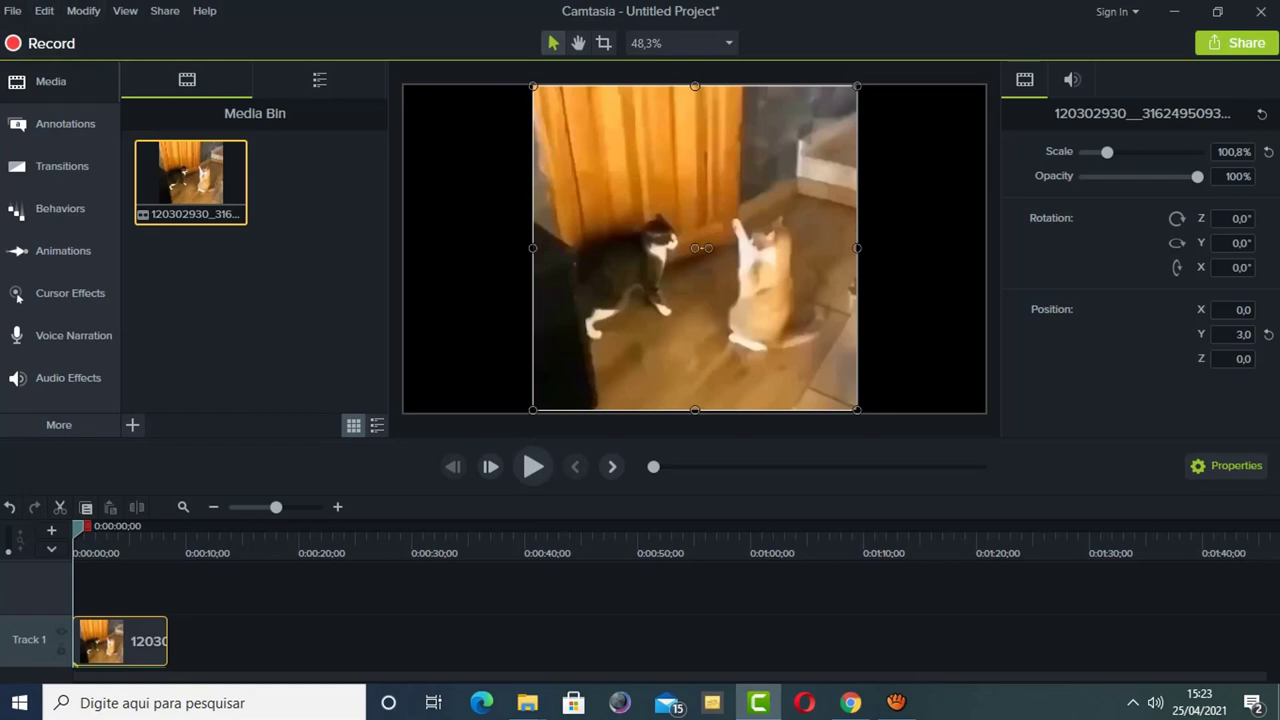
left_click(68, 377)
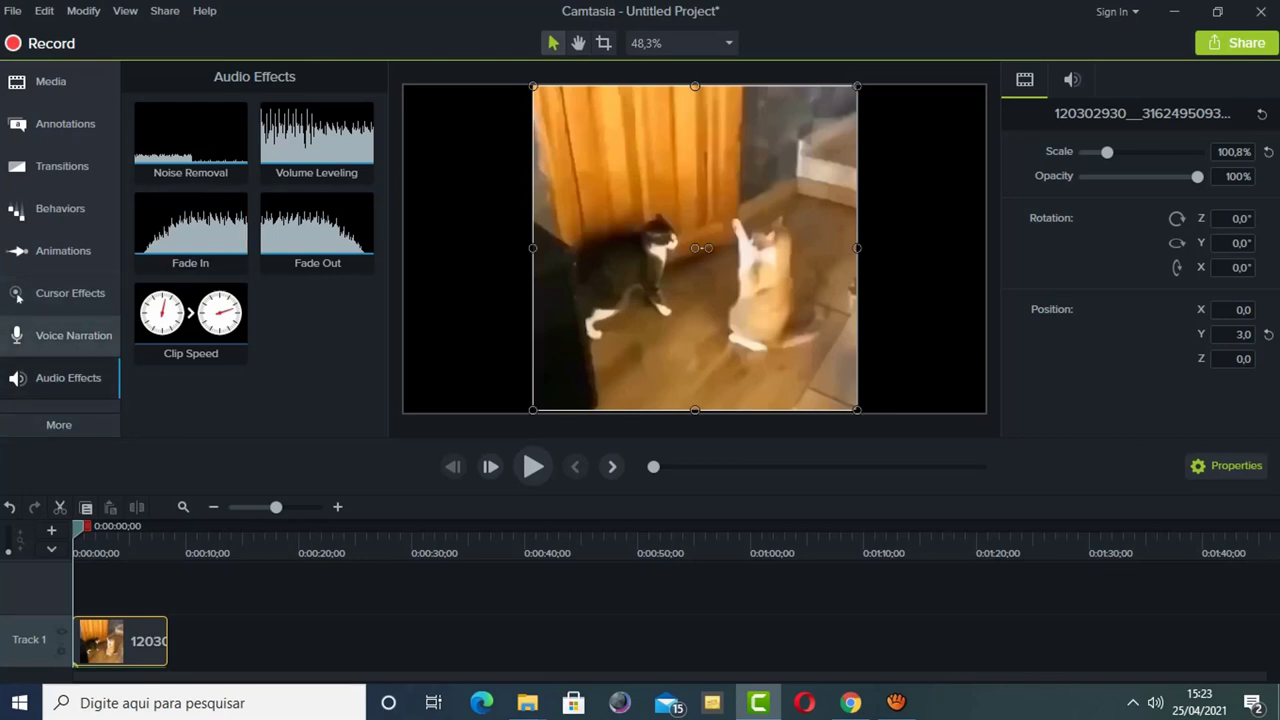
left_click(70, 335)
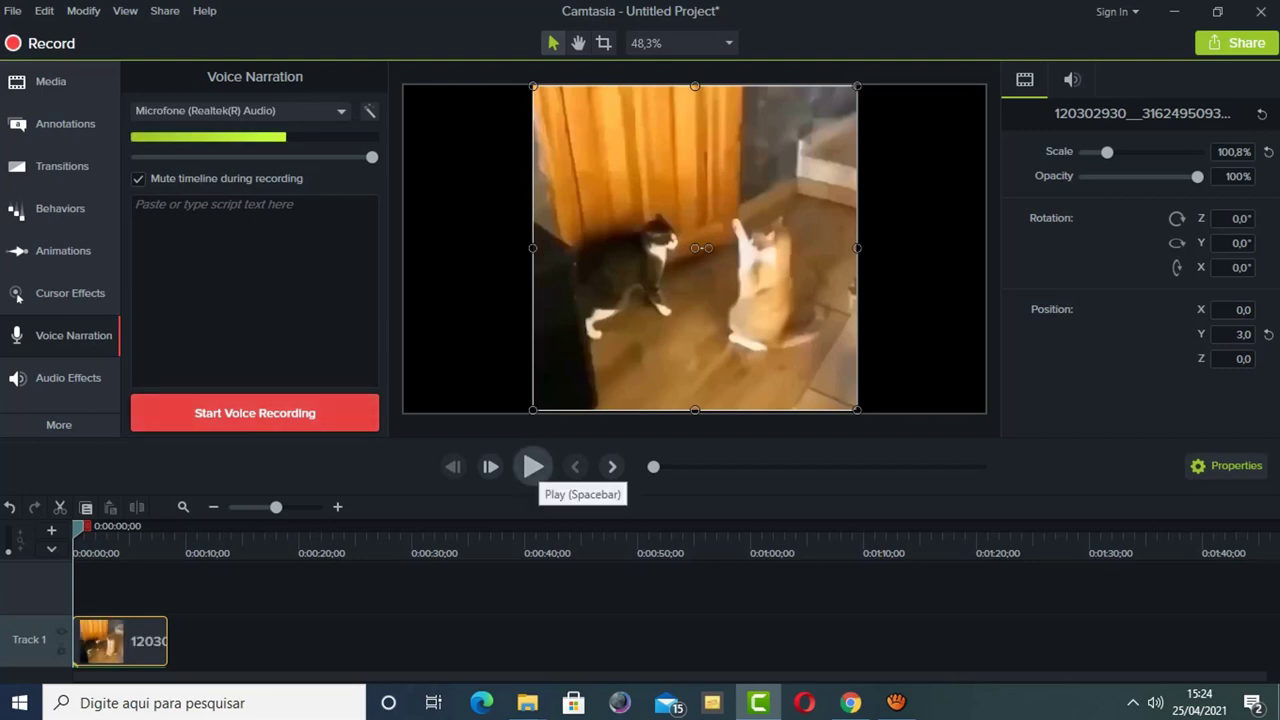
Play the clip from the start through to its Freememeskids outro to find where the cat footage ends
left_click(533, 466)
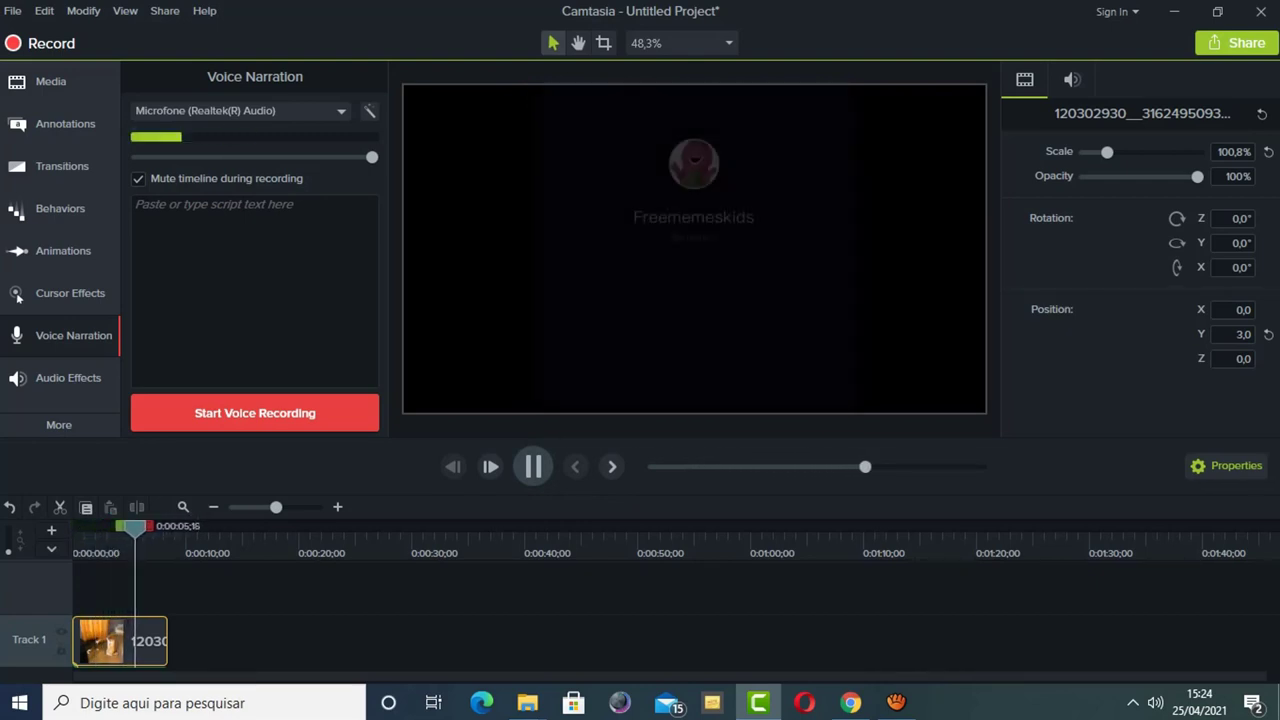
key("space")
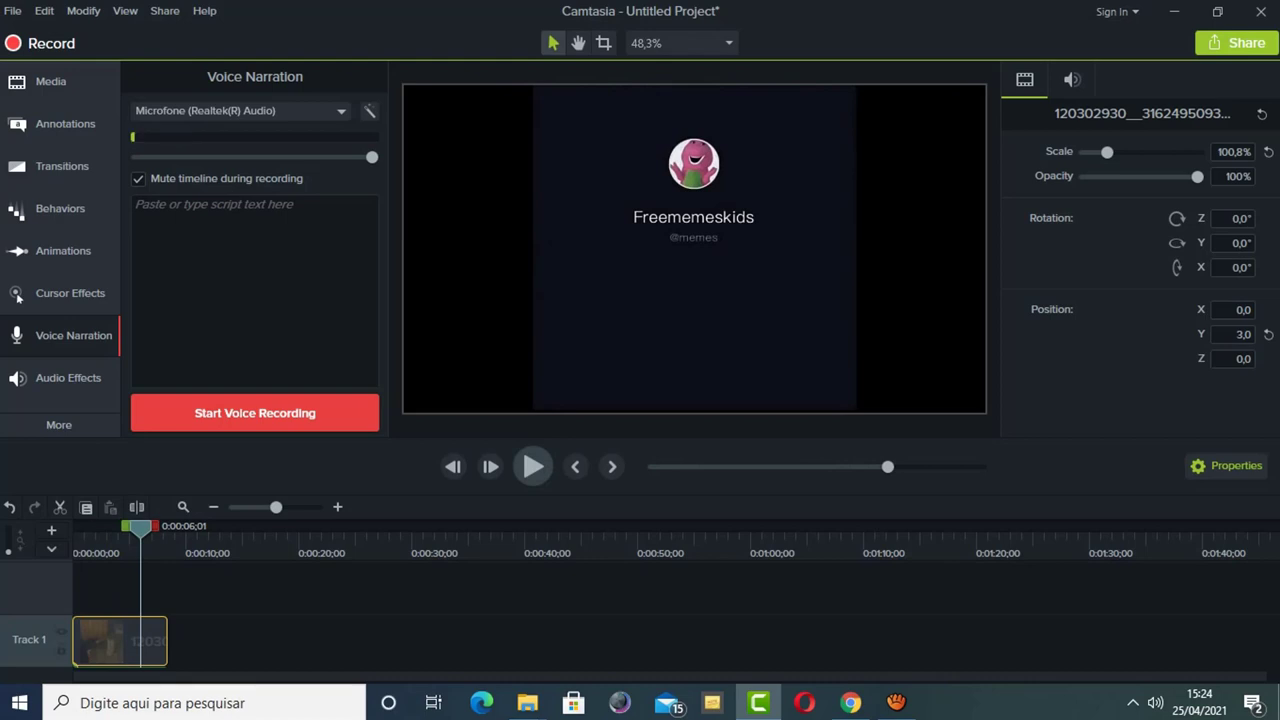
key("space")
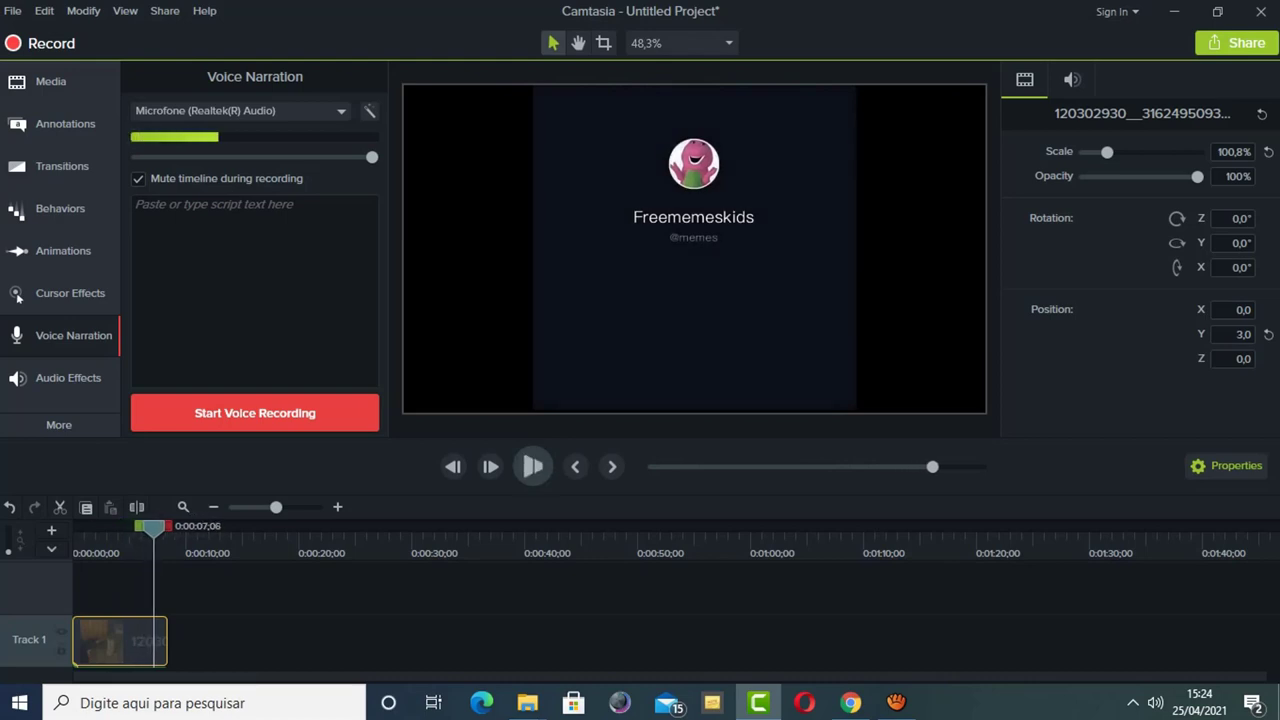
key("space")
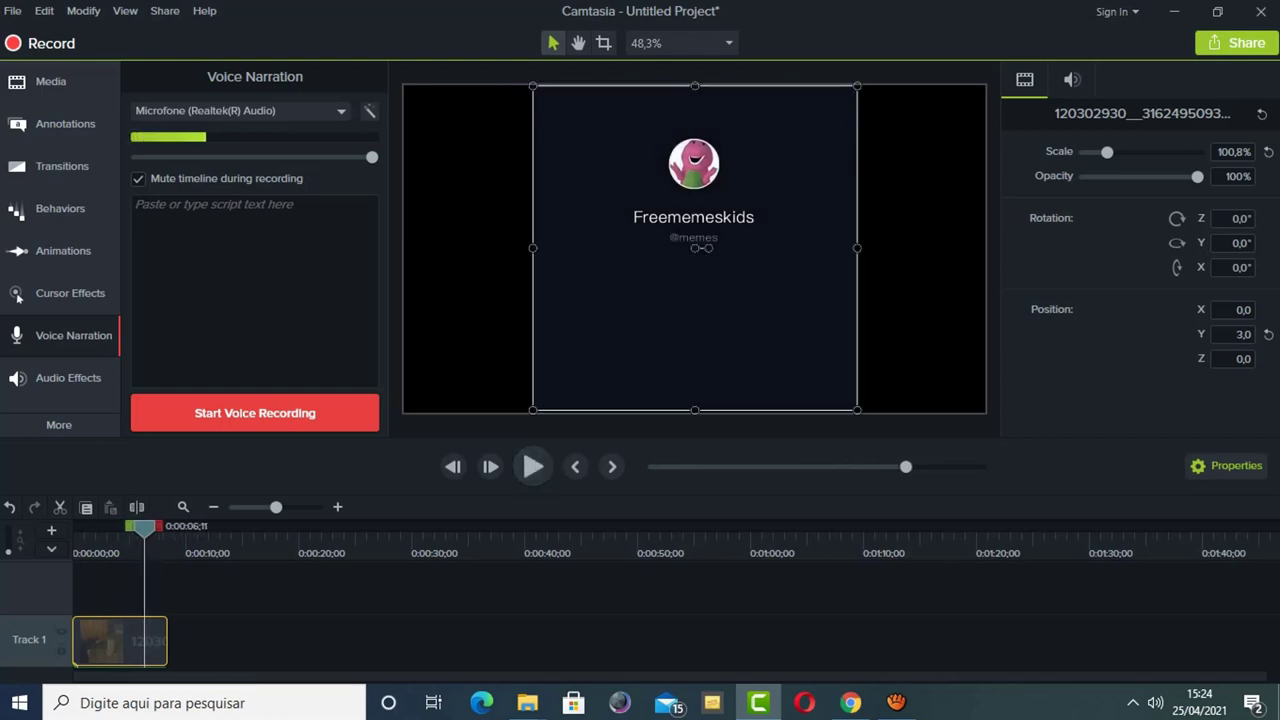
Split the clip at 0:00:05;11, just before the outro, and delete the part after the split
key("ctrl+Left")
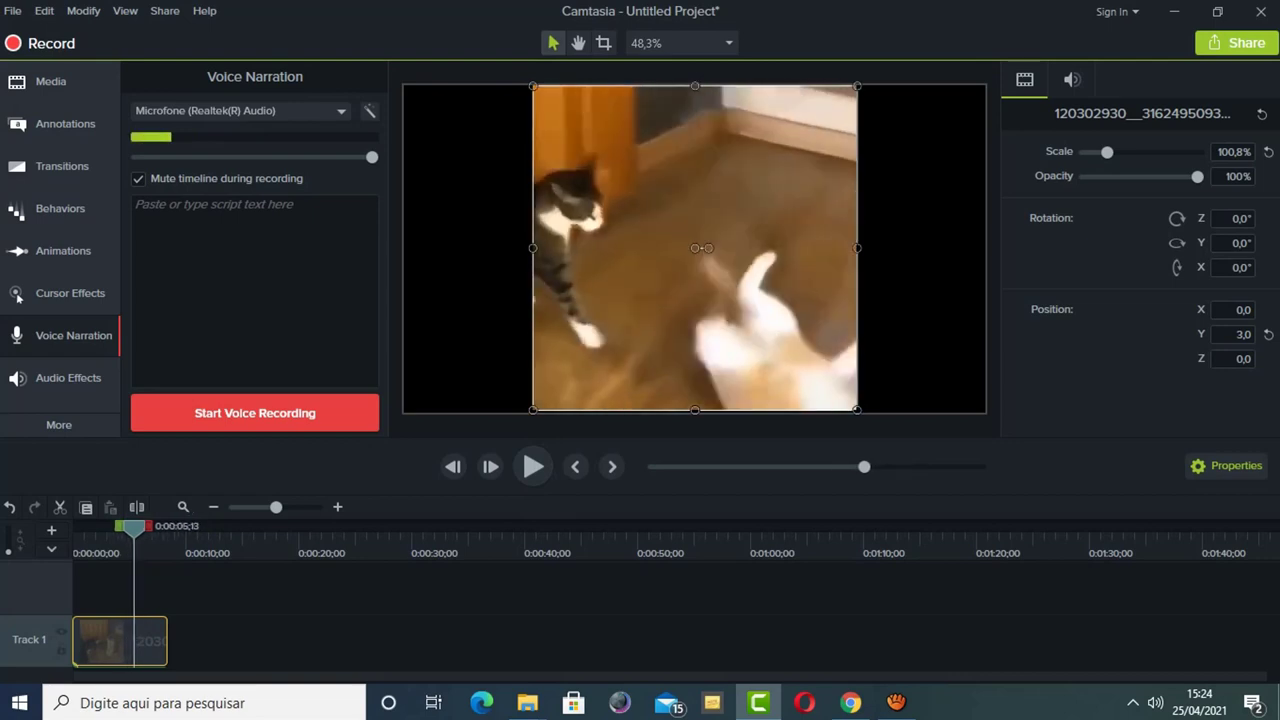
key("ctrl+Right")
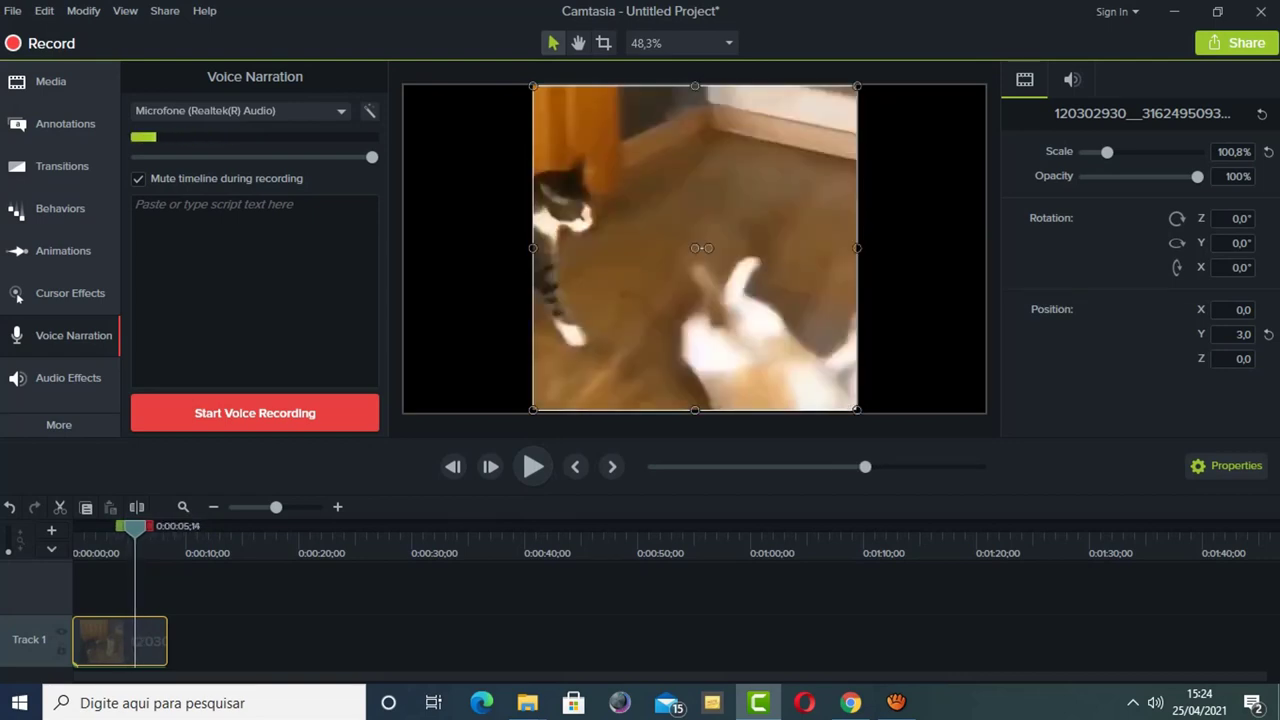
key("ctrl+Right")
key("ctrl+Right")
key("ctrl+Right")
key("ctrl+Right")
key("ctrl+Right")
key("ctrl+Right")
key("ctrl+Right")
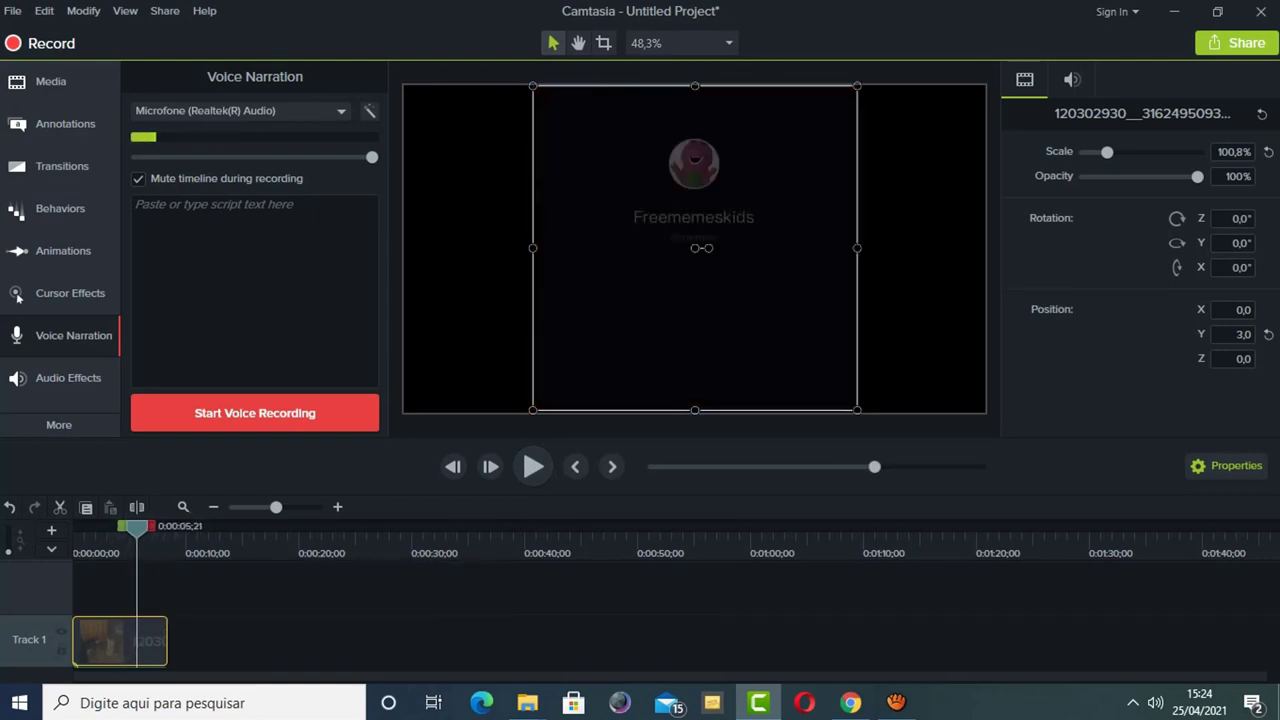
key("ctrl+Left")
key("ctrl+Left")
key("ctrl+Left")
key("ctrl+Left")
key("ctrl+Left")
key("ctrl+Left")
key("ctrl+Left")
key("ctrl+Left")
key("ctrl+Left")
key("ctrl+Left")
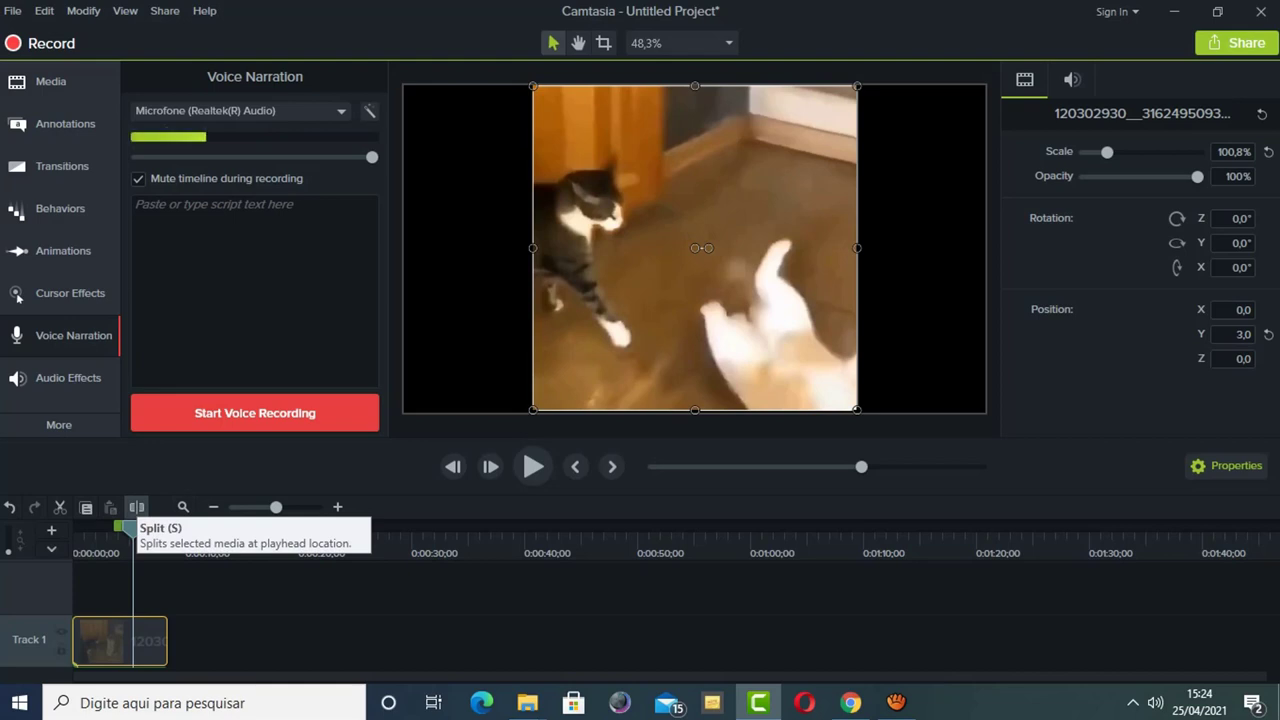
left_click(137, 507)
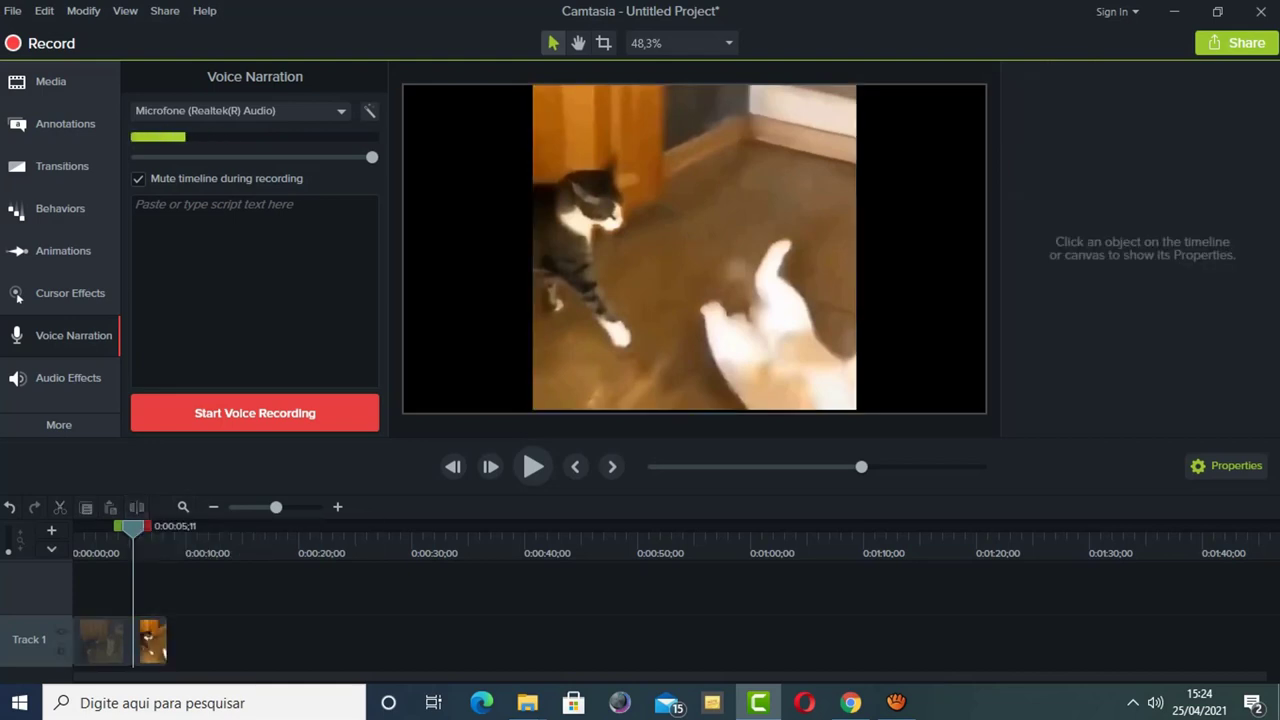
left_click(150, 640)
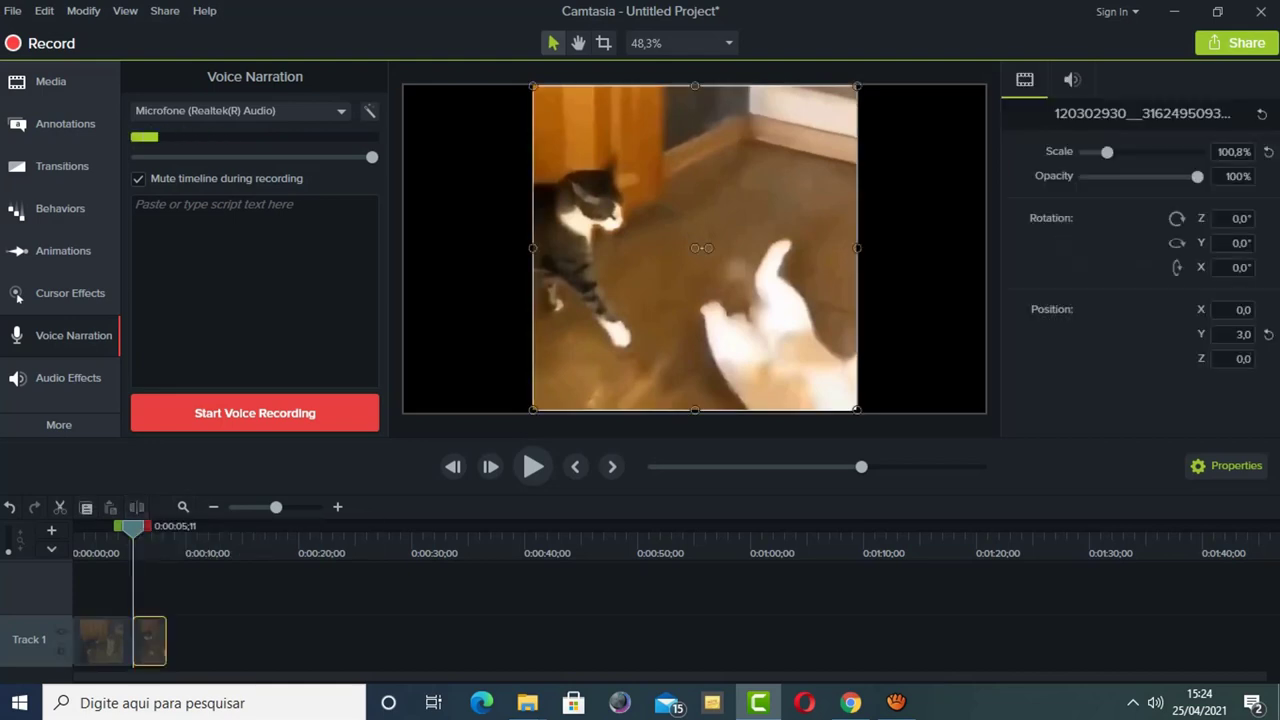
key("Delete")
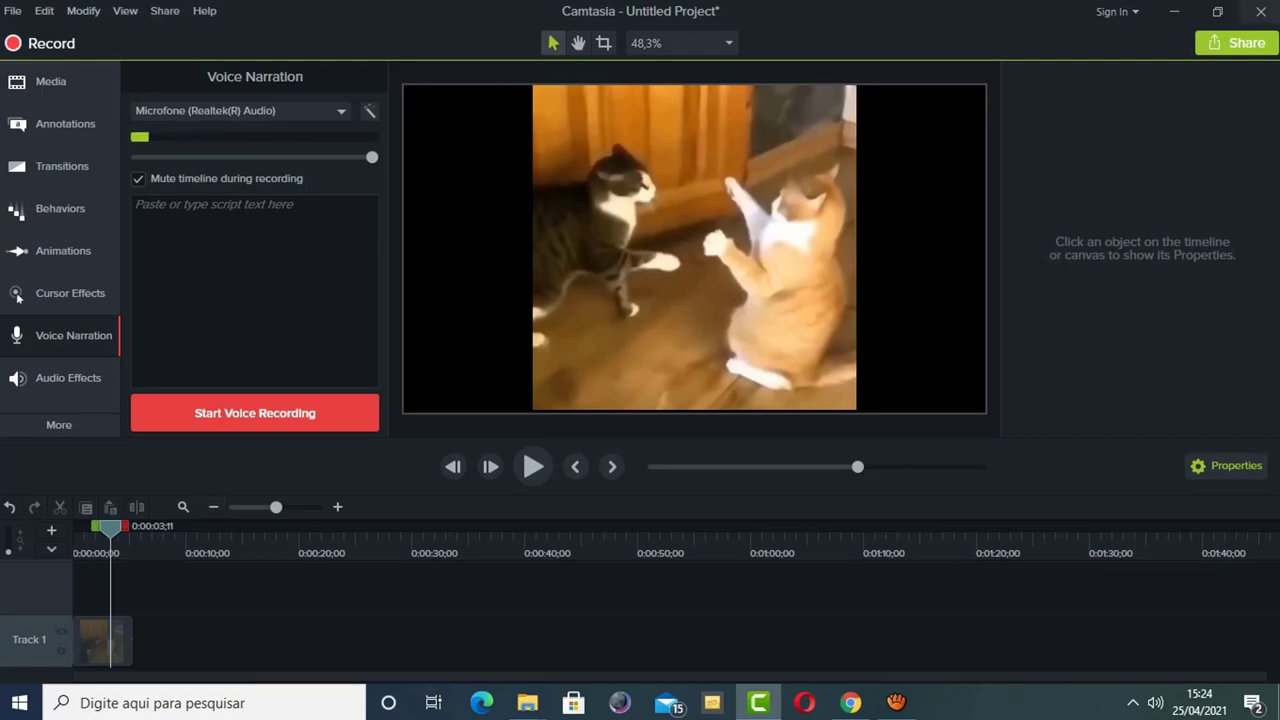
Set up an MP4 only (up to 720p) export with sub-folder organization turned off, and close the wizard without producing the video
left_click(1237, 43)
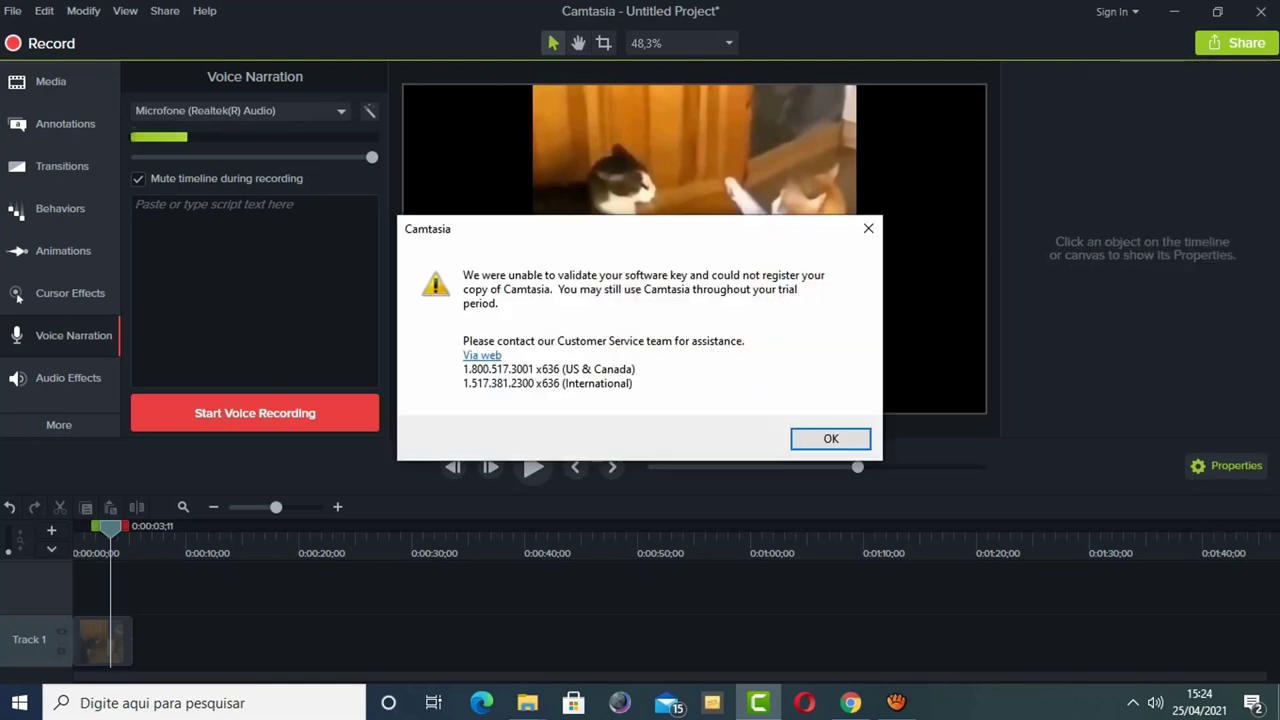
key("Return")
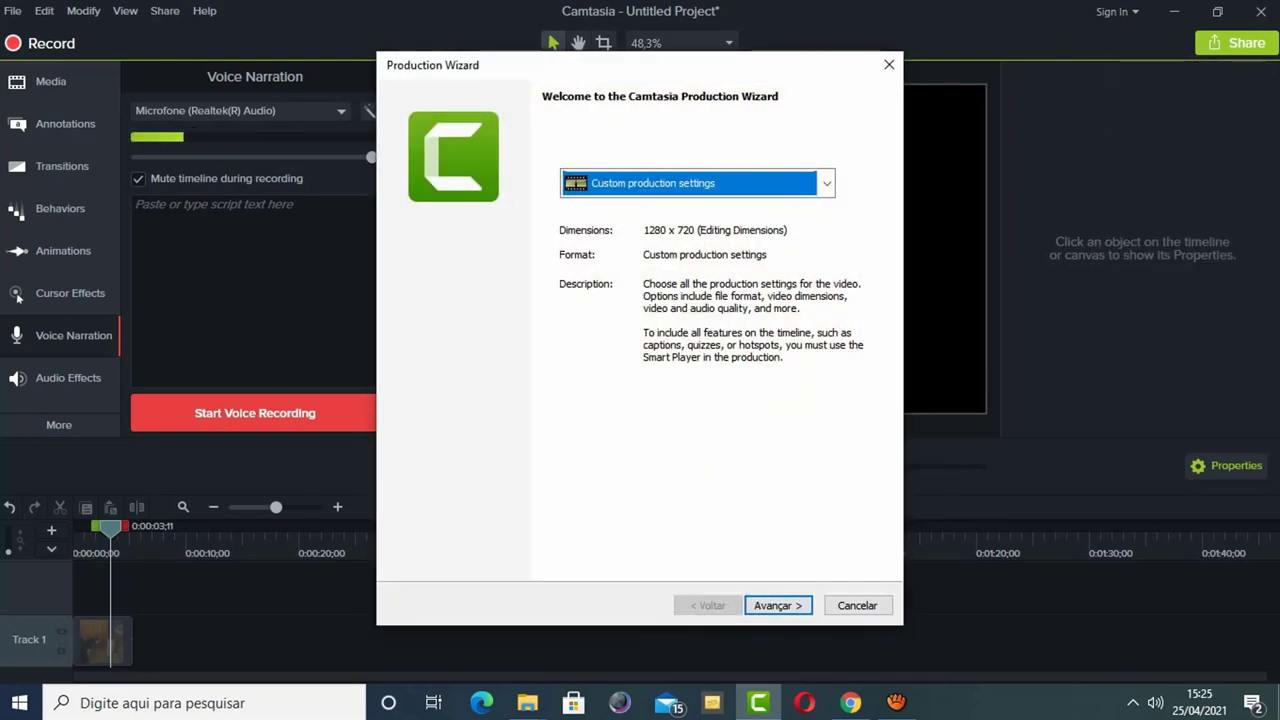
key("alt+Down")
key("Up")
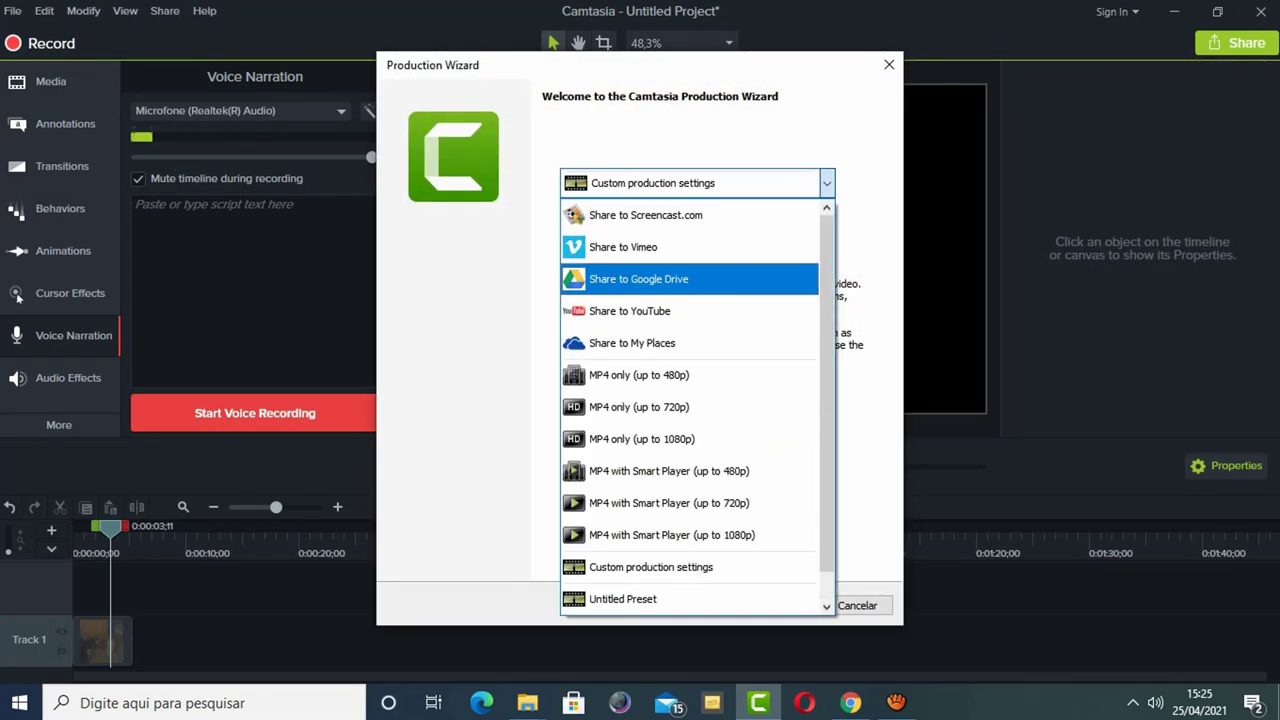
key("Down")
key("Down")
key("Down")
key("Down")
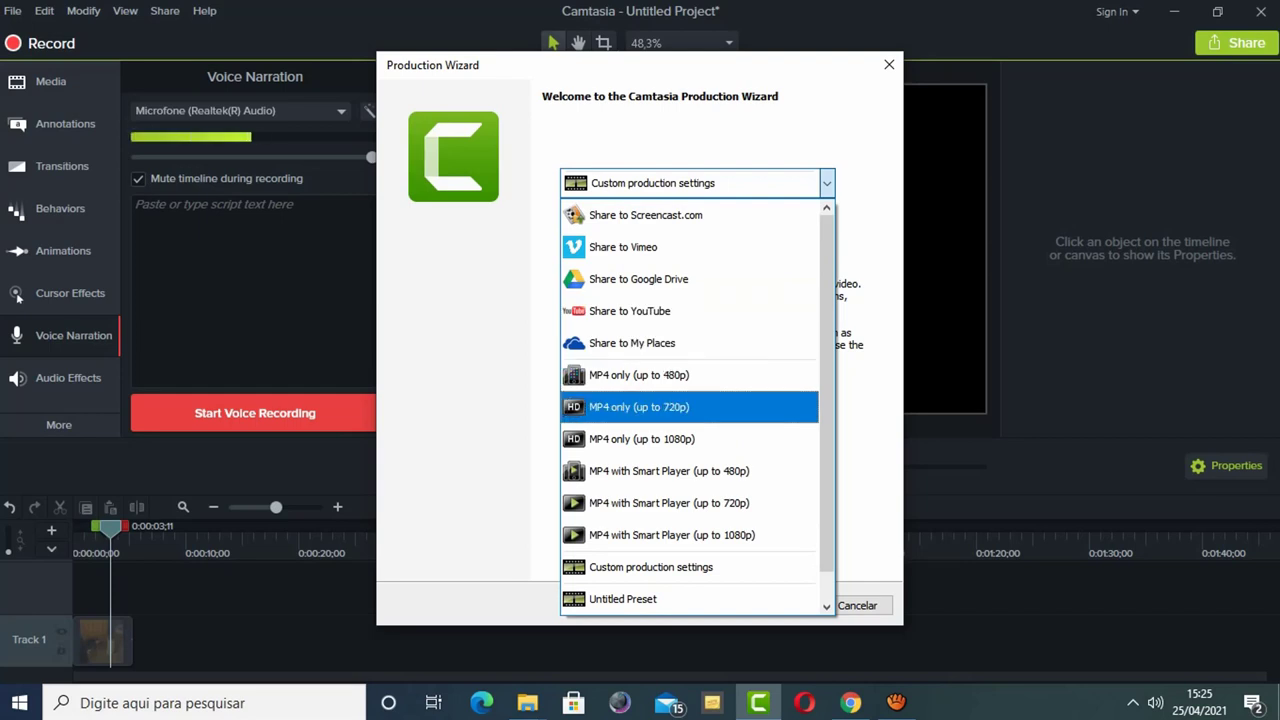
key("Return")
key("Return")
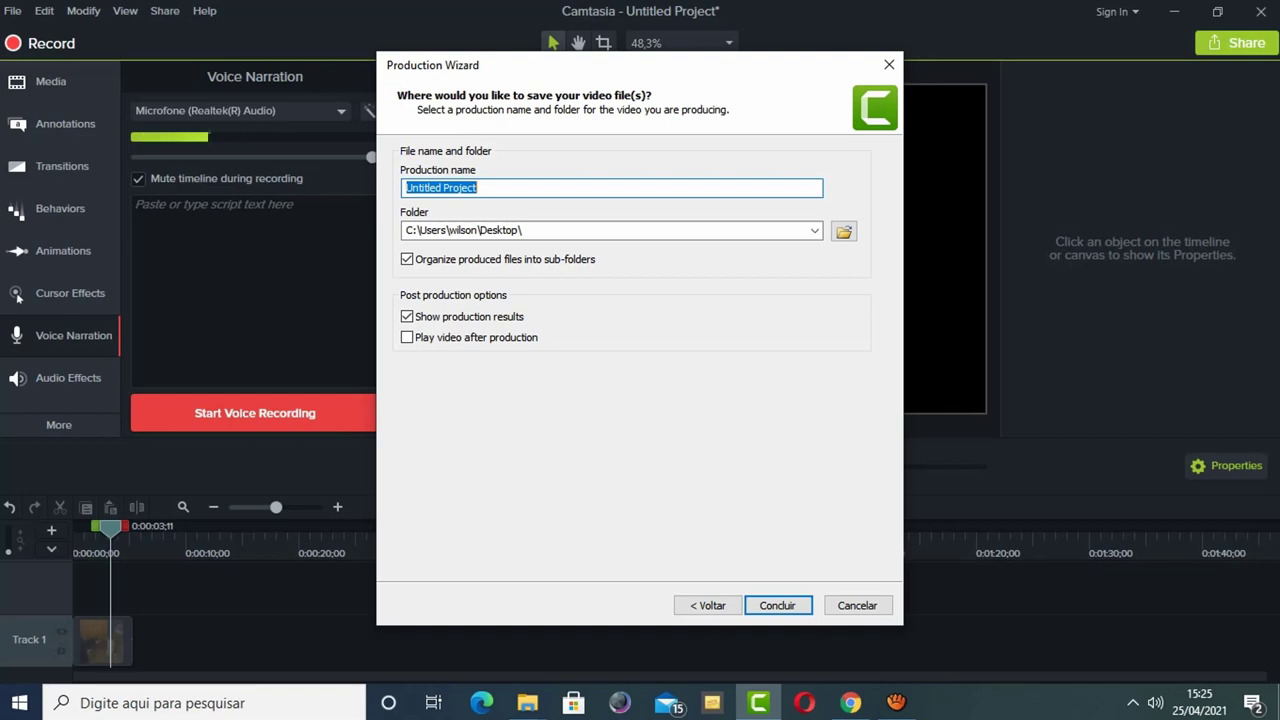
left_click(407, 259)
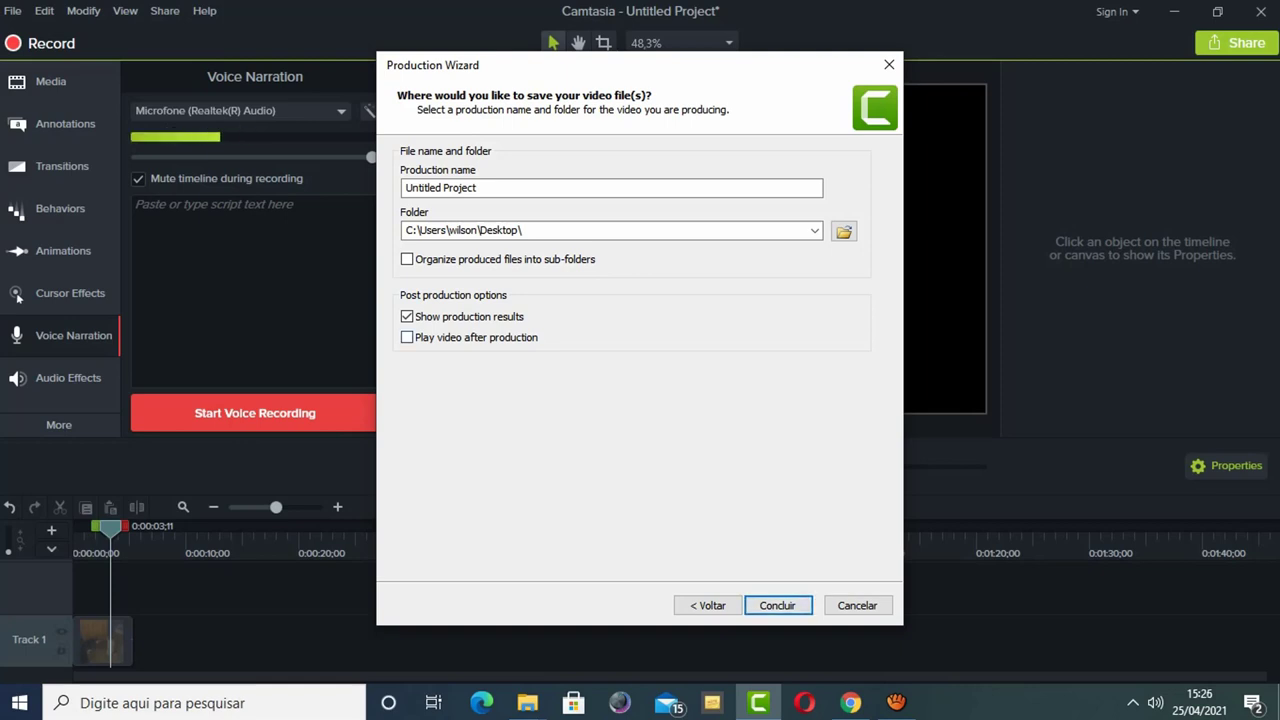
left_click(888, 64)
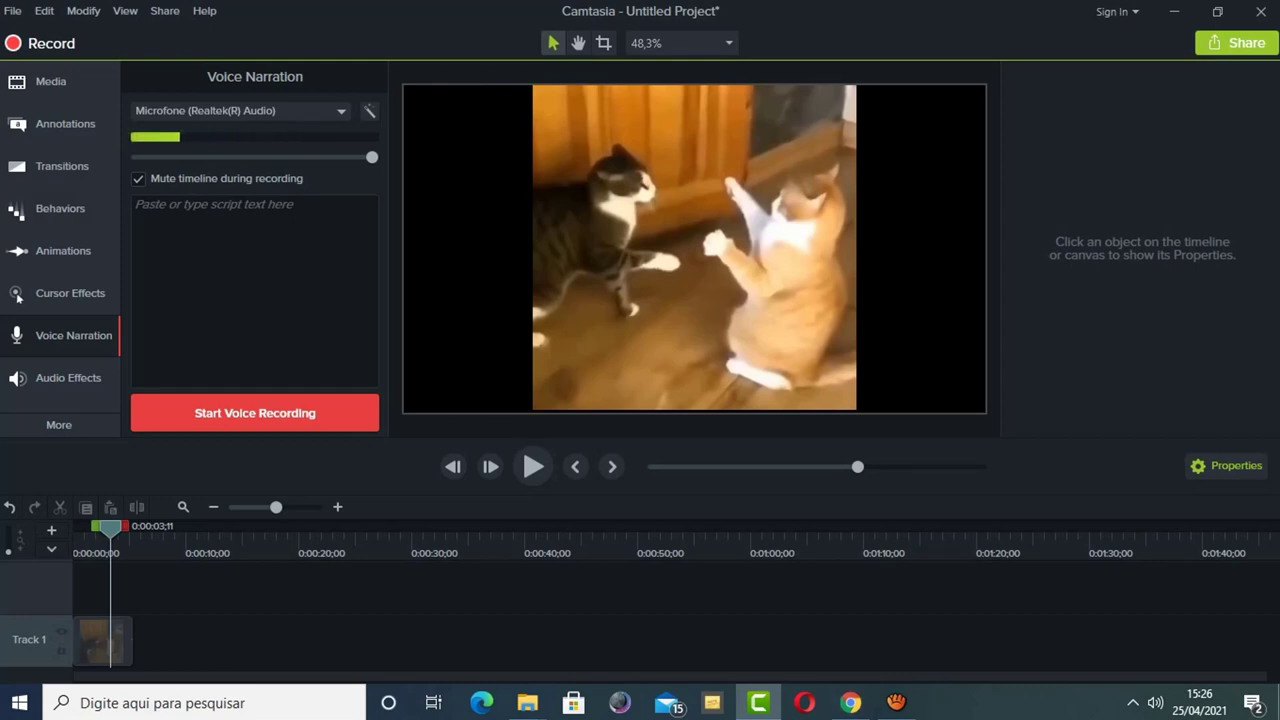
Switch to Chrome and look over the Belmiro Memes channel's uploads and home page, pausing the featured video
left_click(850, 702)
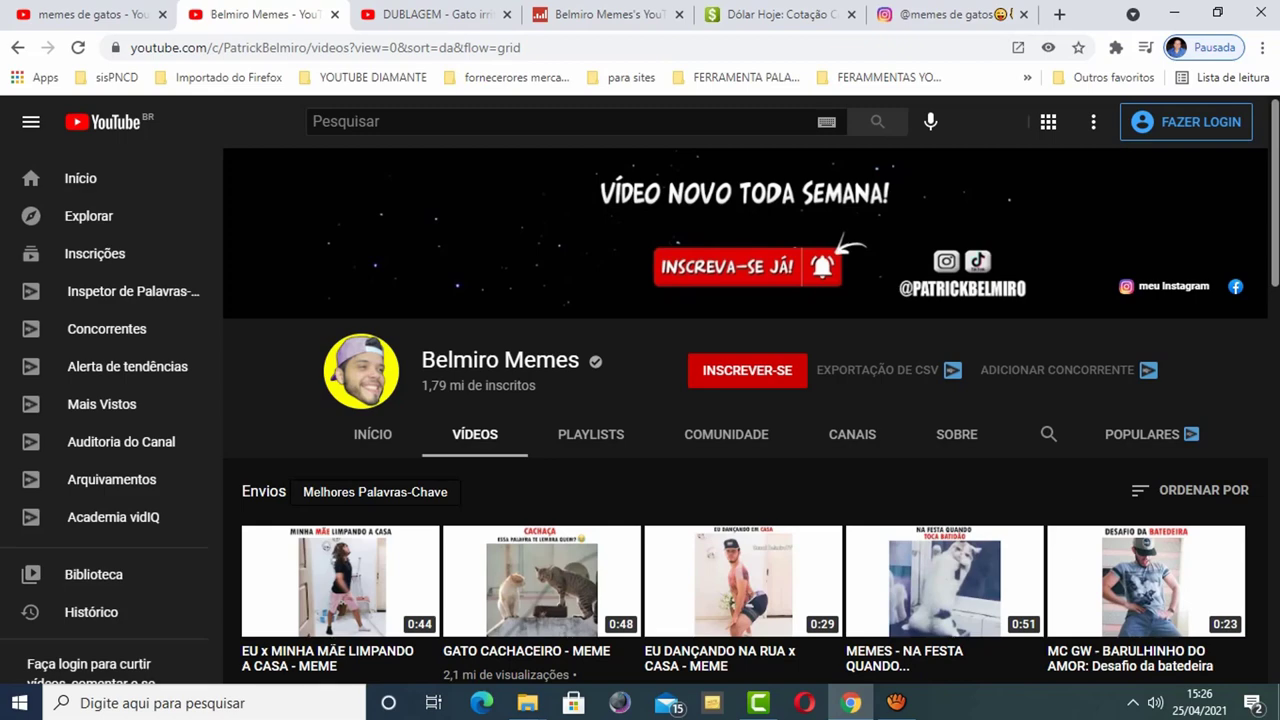
scroll(540, 300, "down", 2)
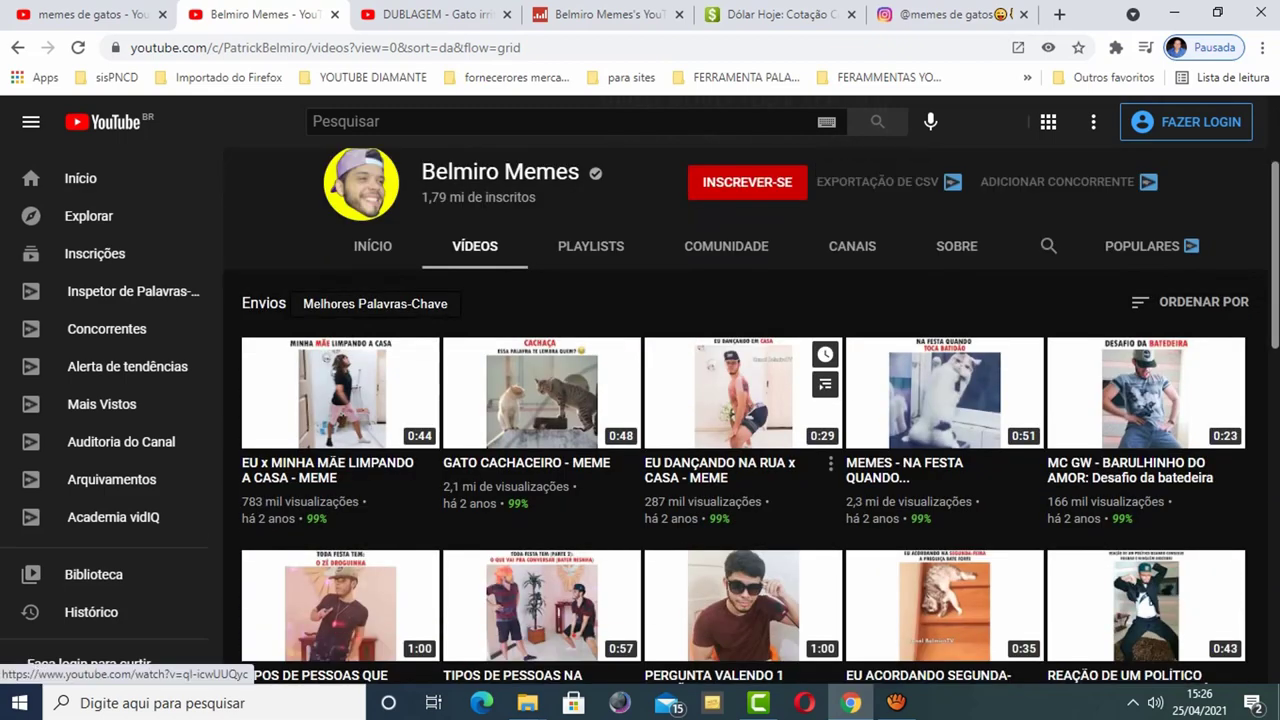
scroll(540, 300, "down", 1)
left_click(373, 170)
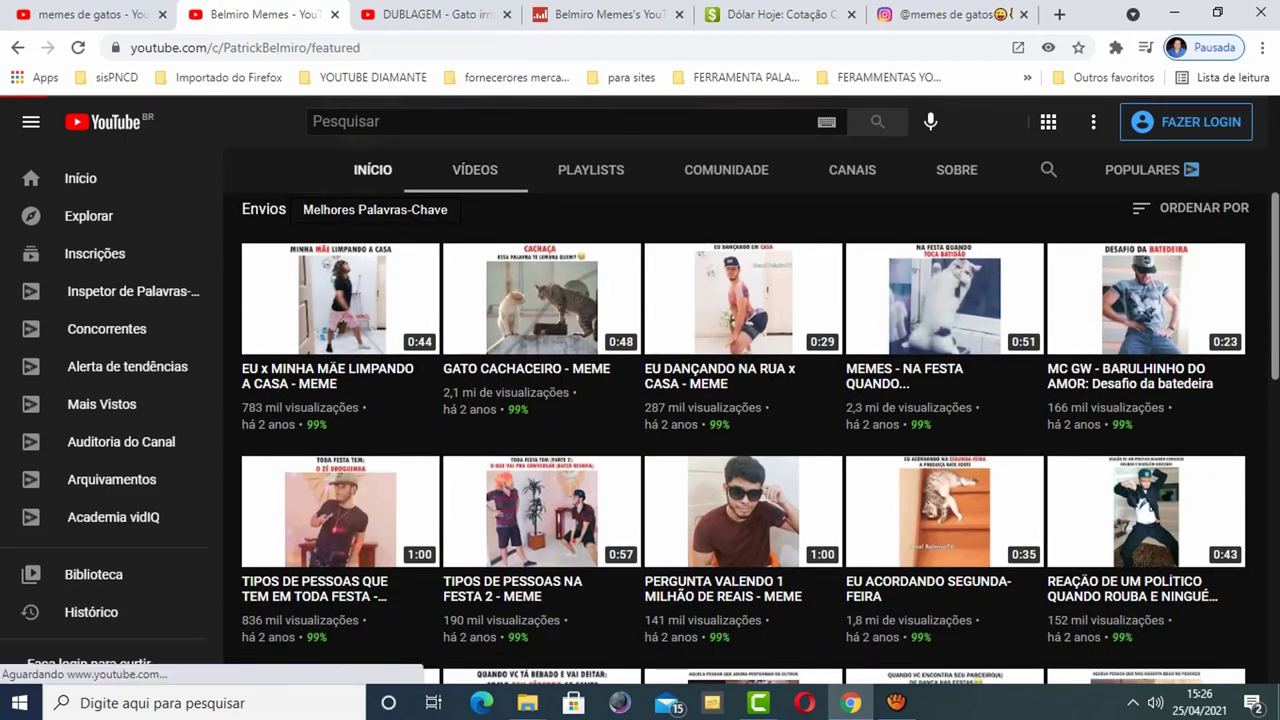
scroll(272, 500, "down", 2)
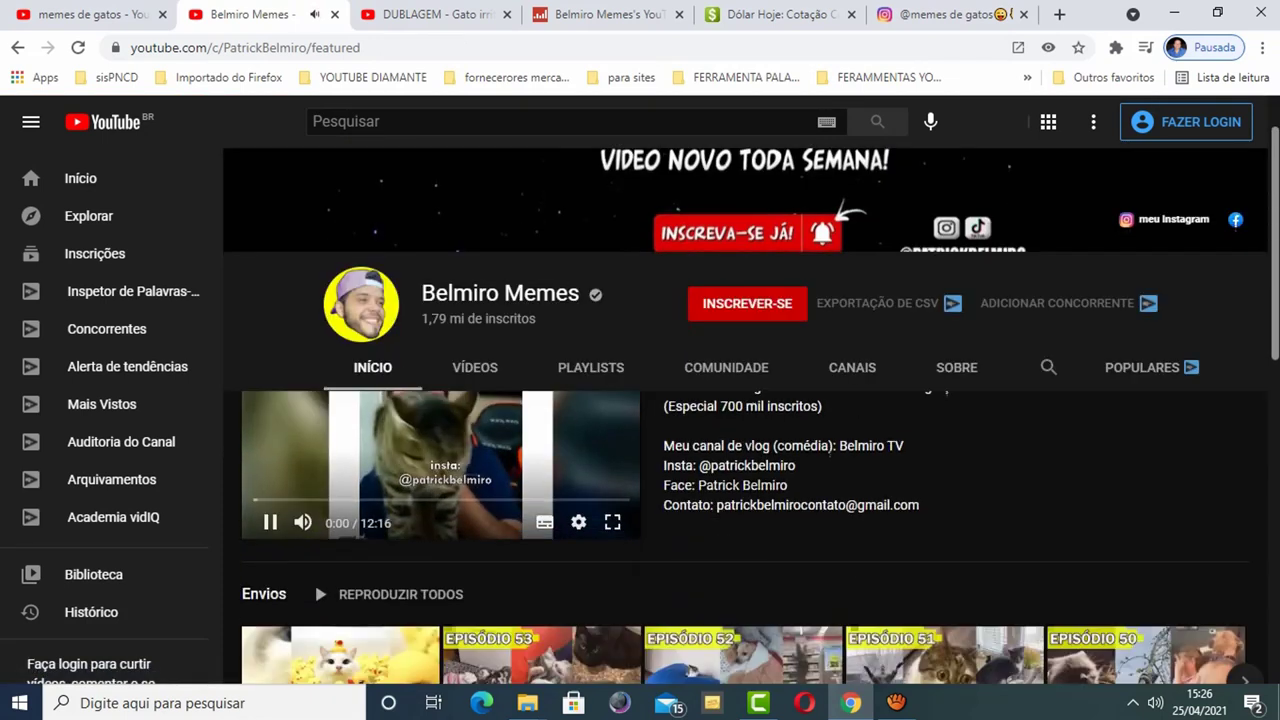
left_click(270, 499)
scroll(270, 499, "up", 1)
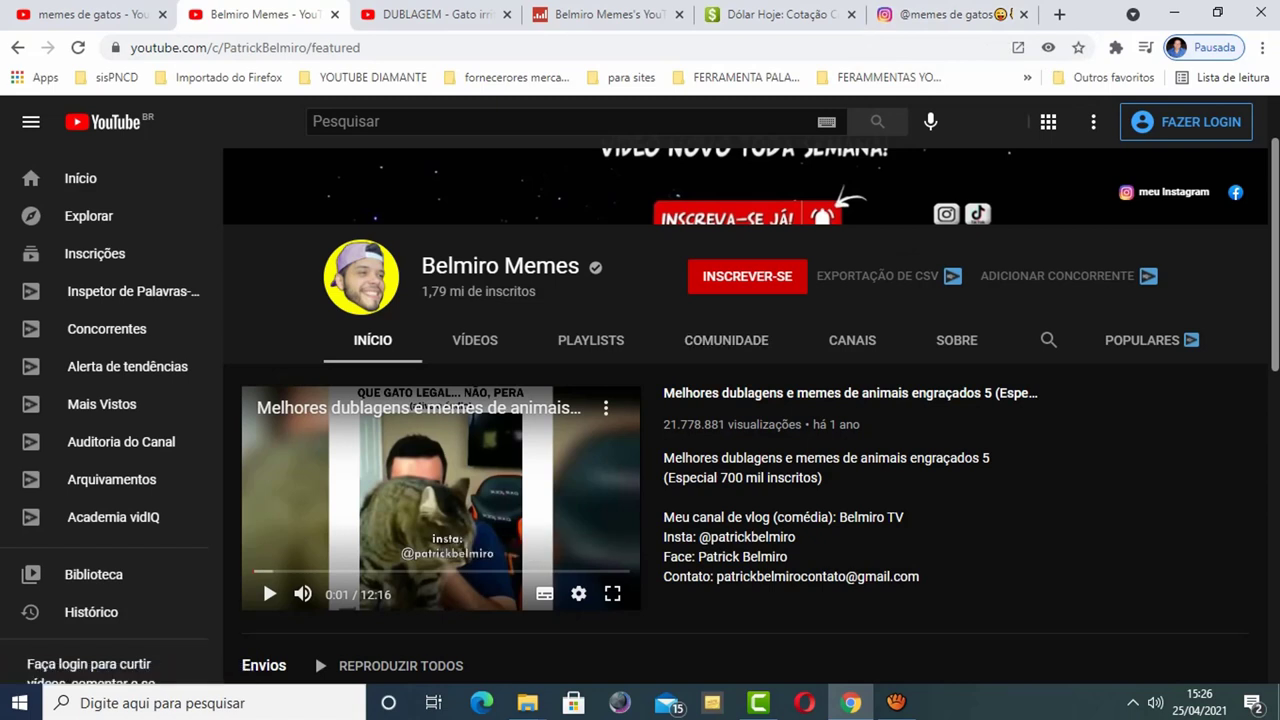
scroll(314, 463, "down", 2)
scroll(314, 463, "up", 2)
Copy the web address of the memesdegatos04 Instagram profile
left_click(945, 14)
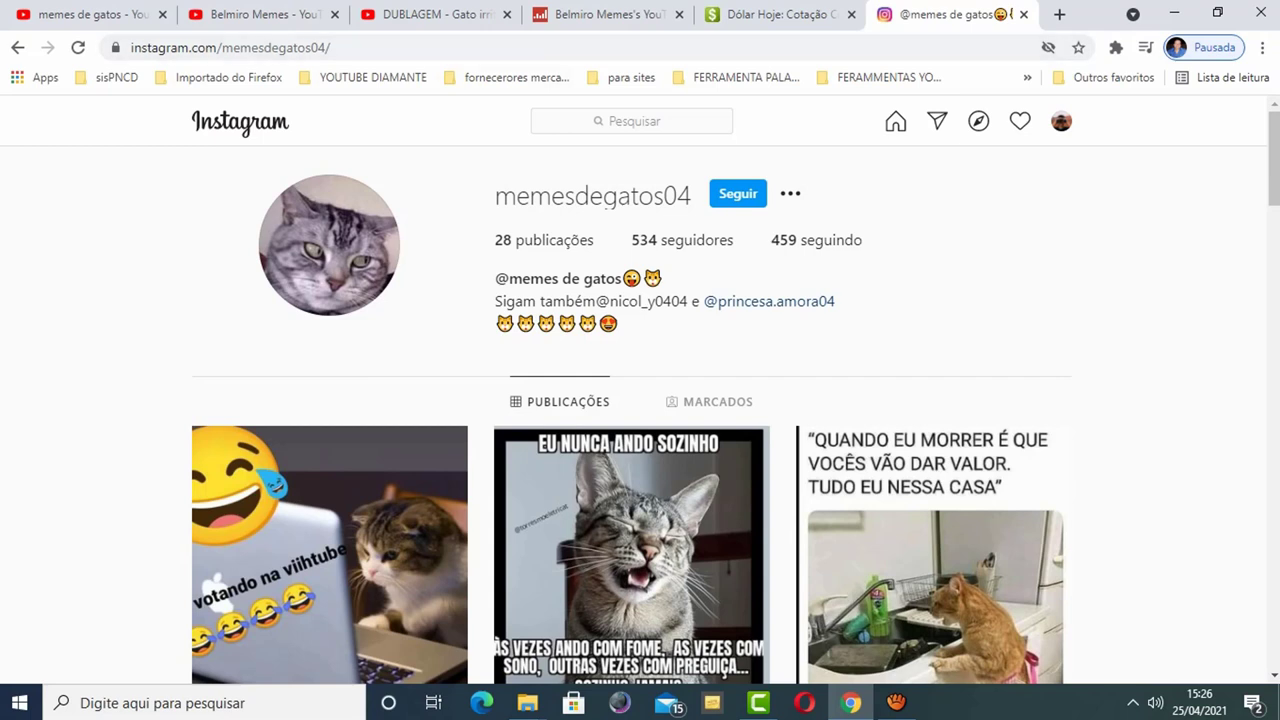
left_click(287, 48)
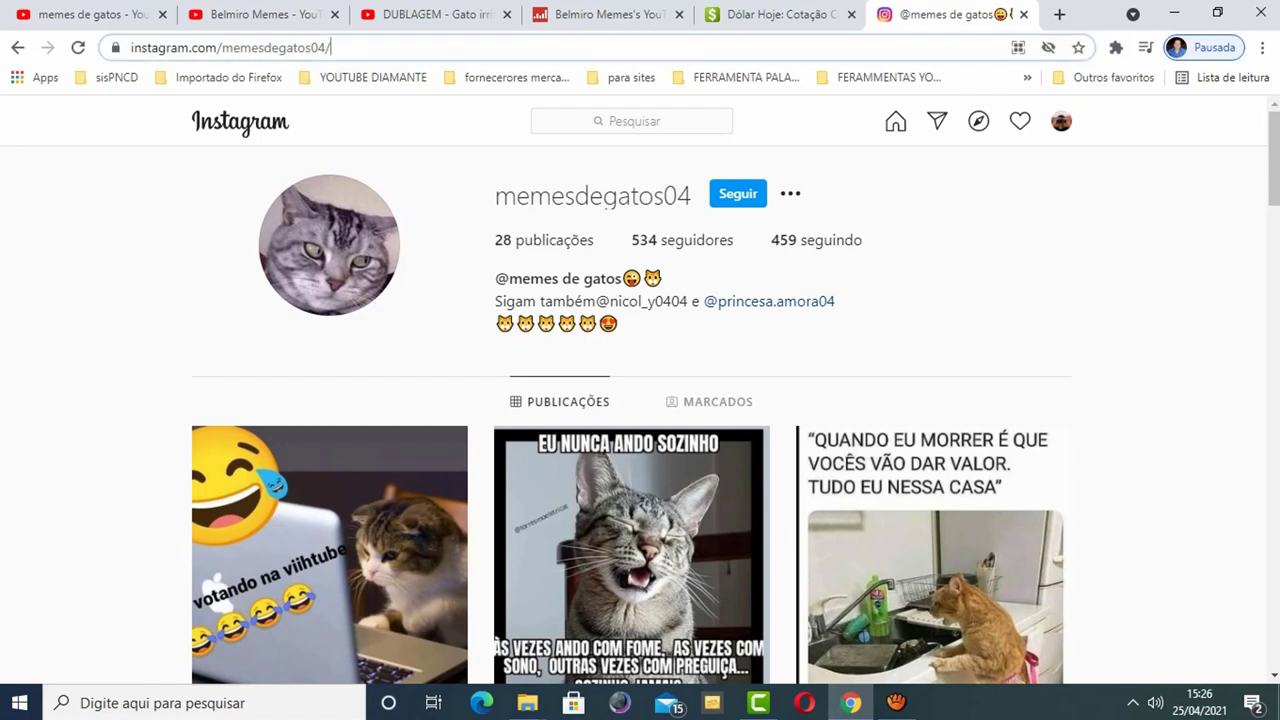
right_click(287, 48)
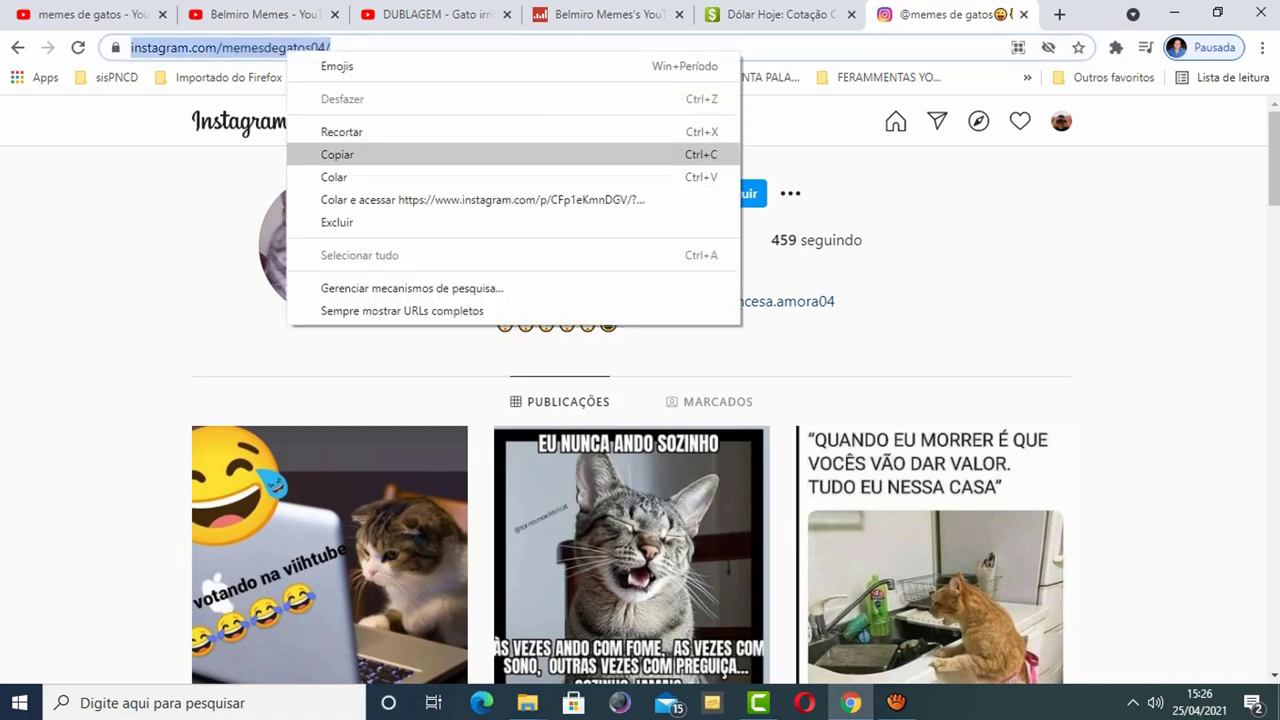
left_click(340, 154)
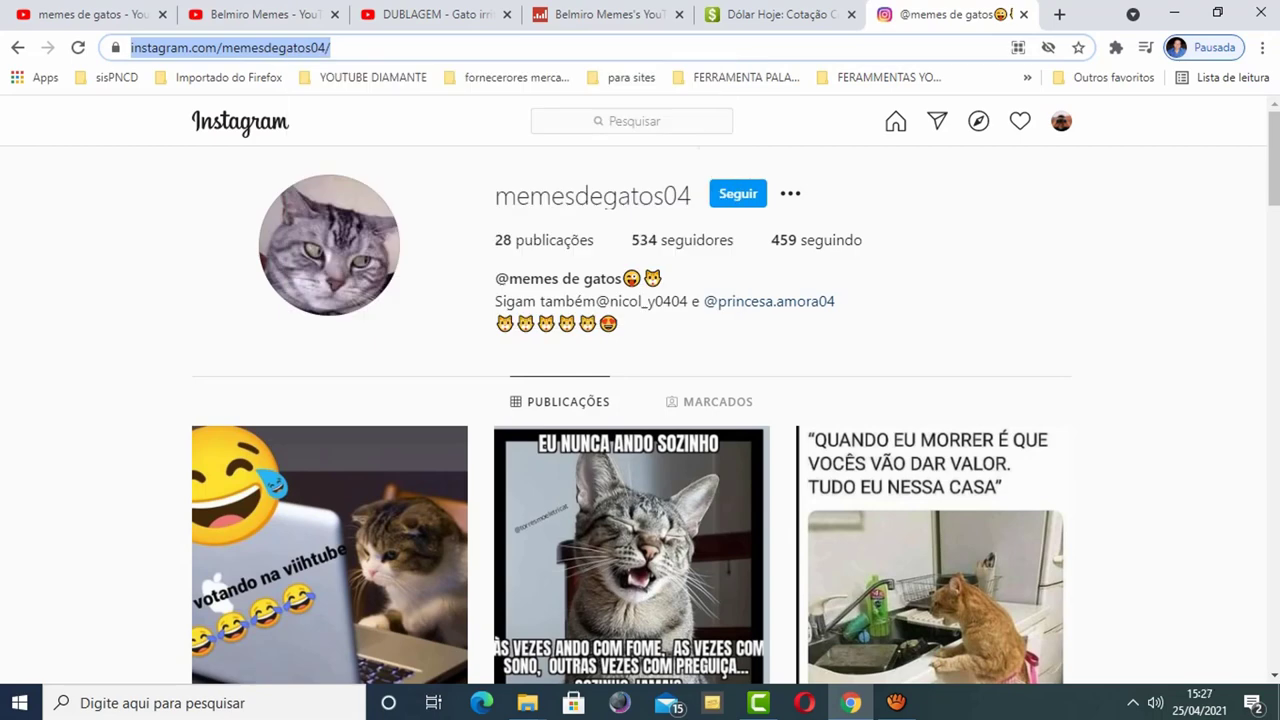
left_click(340, 154)
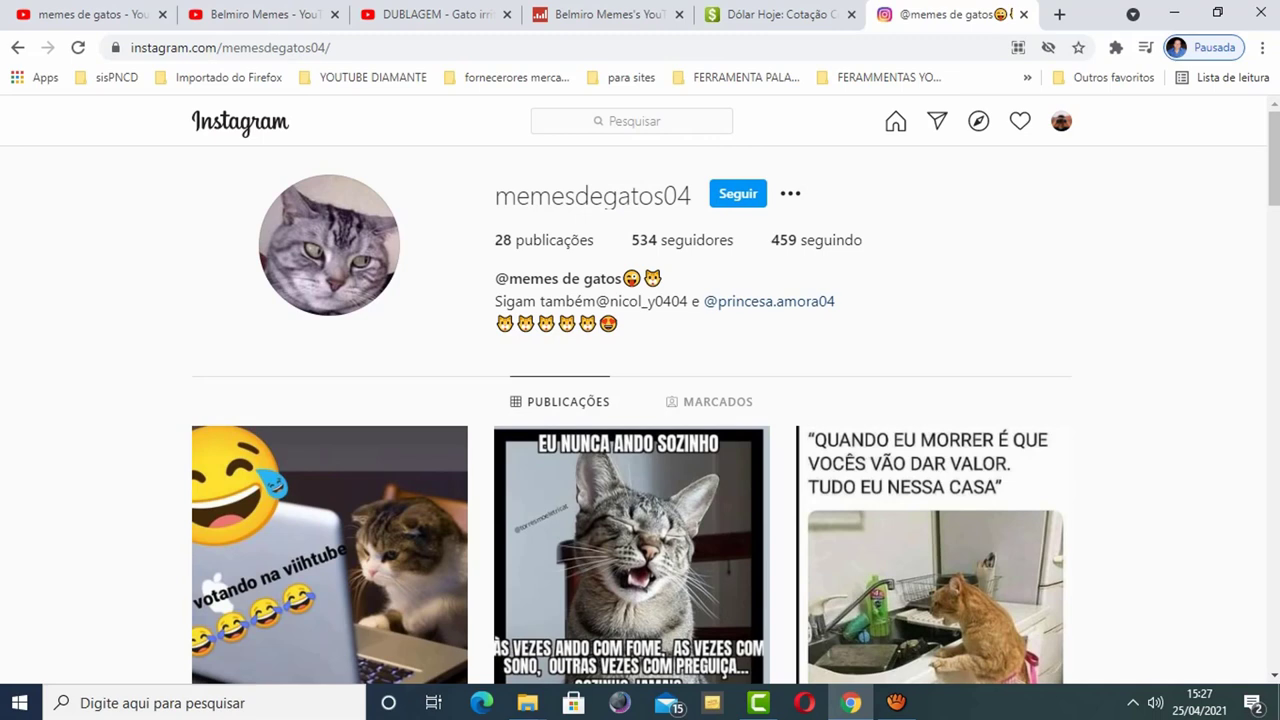
Look through the cat meme posts on the memesdegatos04 profile for usable content
scroll(630, 500, "down", 1)
scroll(630, 500, "up", 1)
scroll(630, 400, "down", 2)
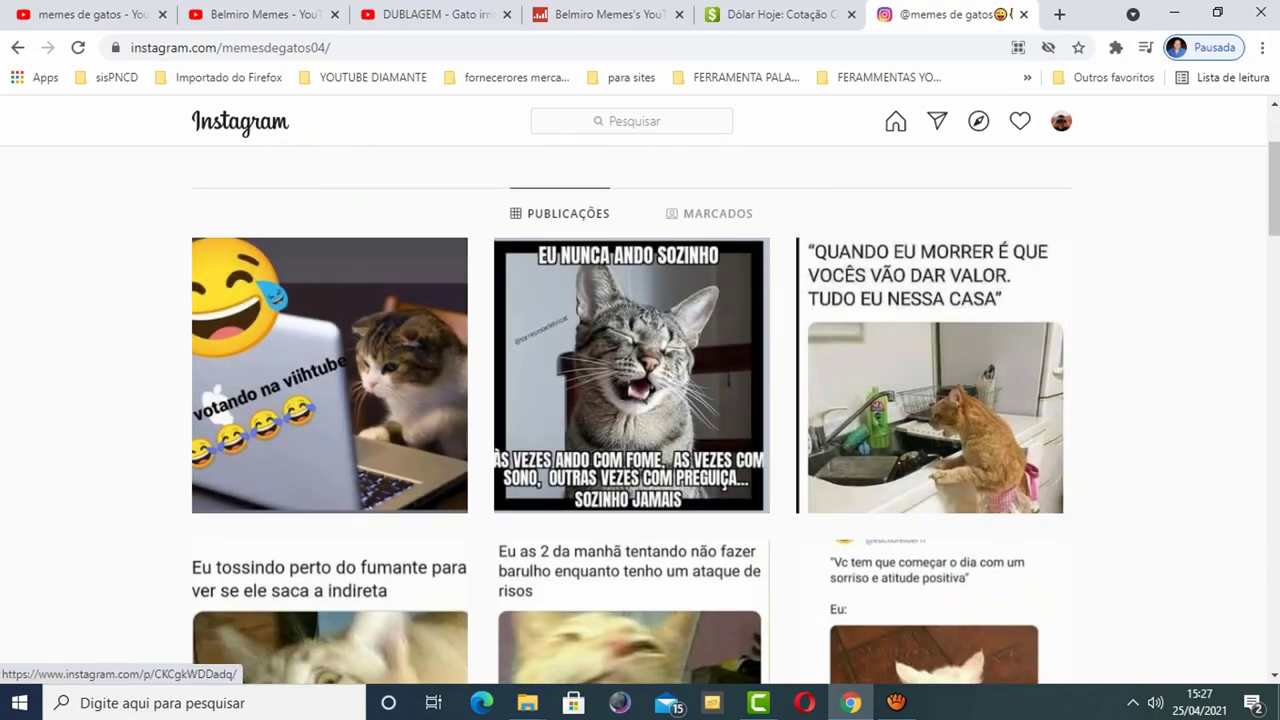
scroll(930, 450, "down", 4)
scroll(930, 450, "up", 5)
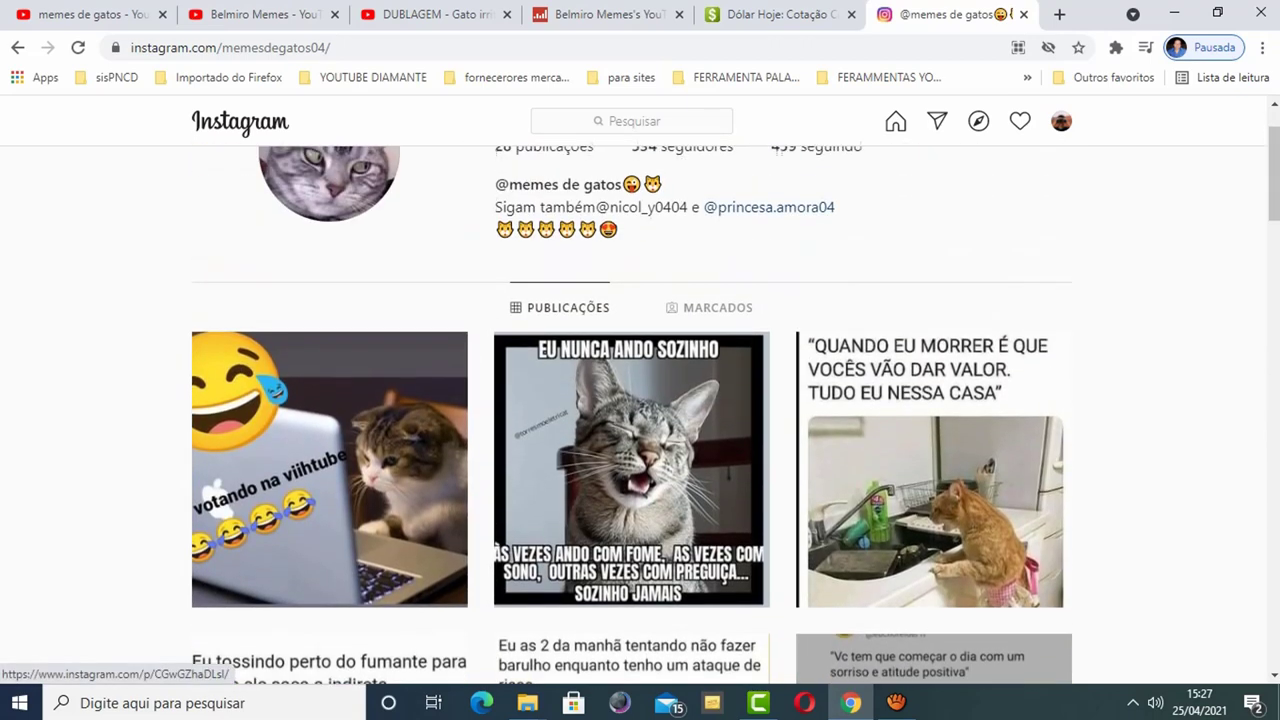
scroll(630, 450, "up", 1)
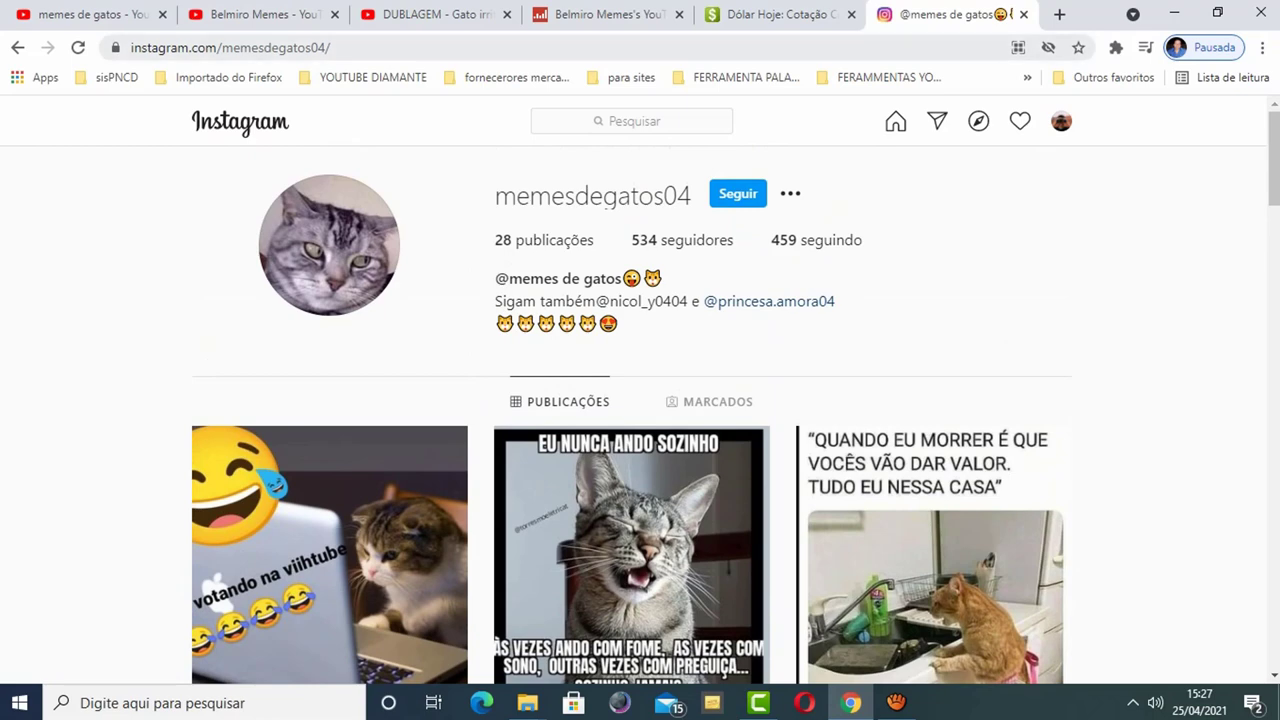
scroll(630, 400, "down", 2)
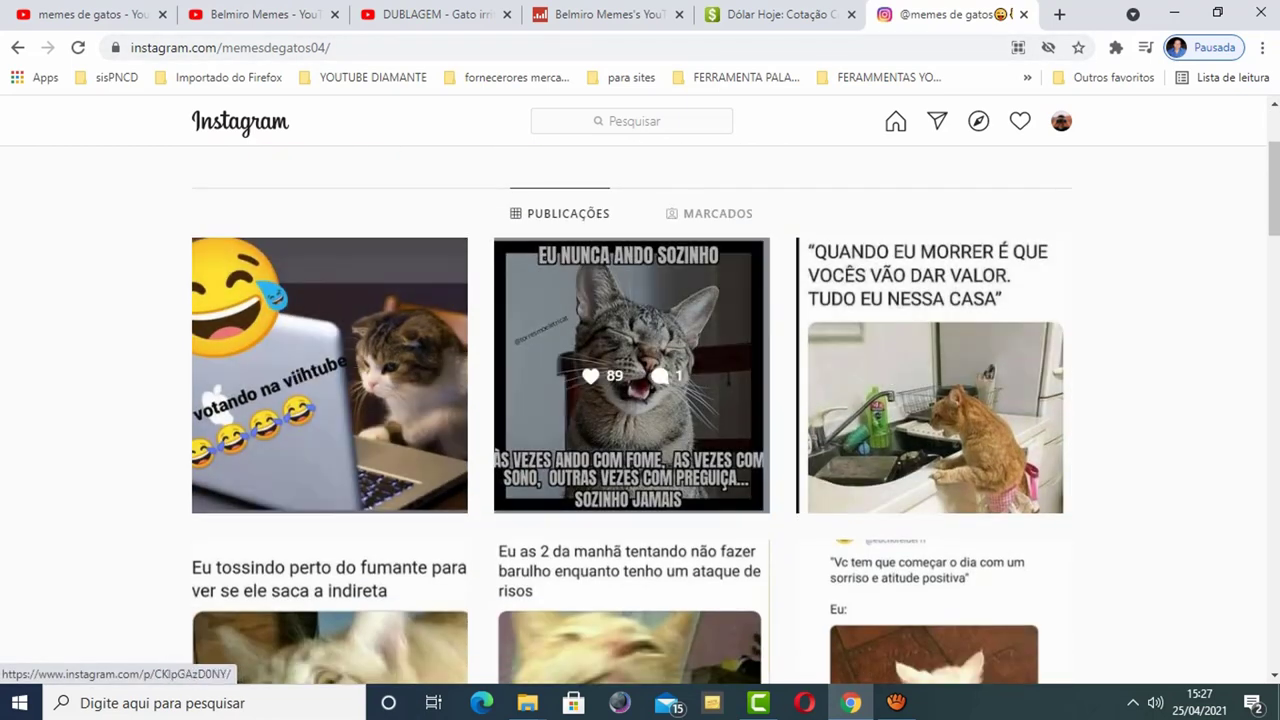
scroll(630, 400, "down", 2)
scroll(630, 420, "down", 4)
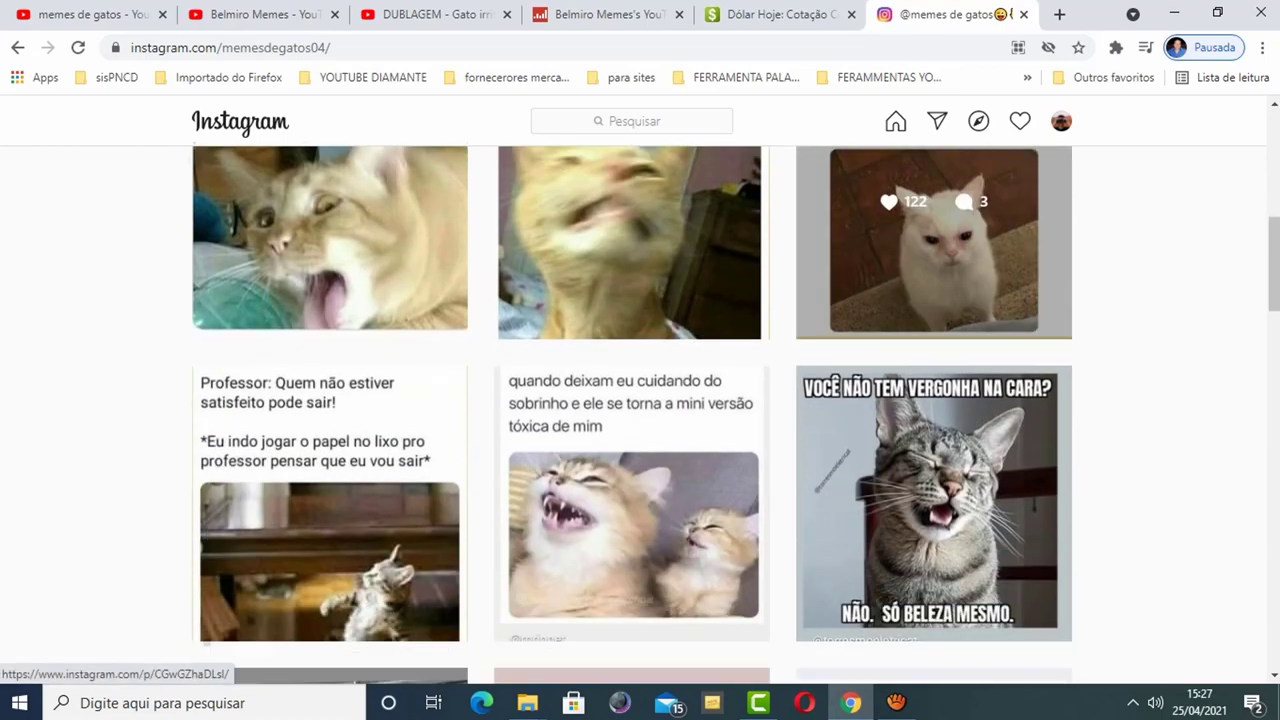